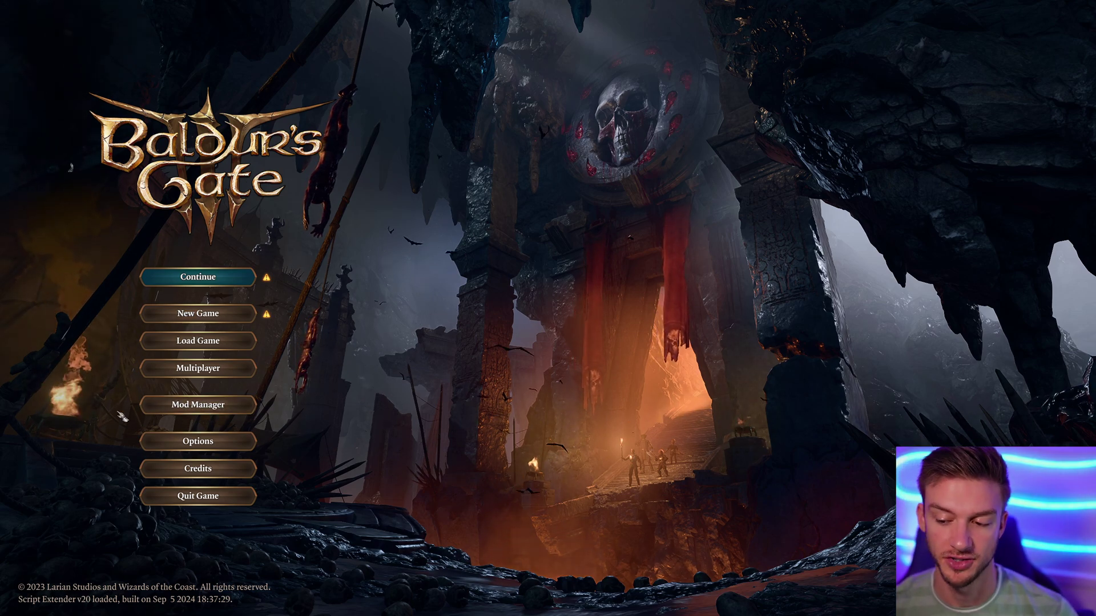
# Open the Mod Manager from the main menu and list the installed mods, including P4 Custom Dyes
pyautogui.click(207, 416)
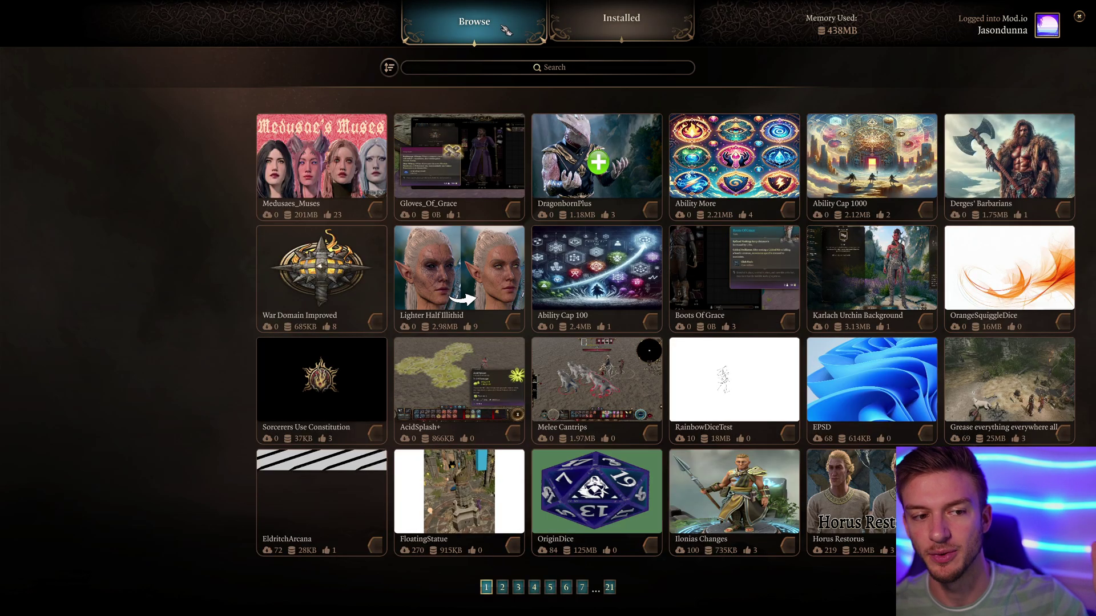
pyautogui.click(619, 36)
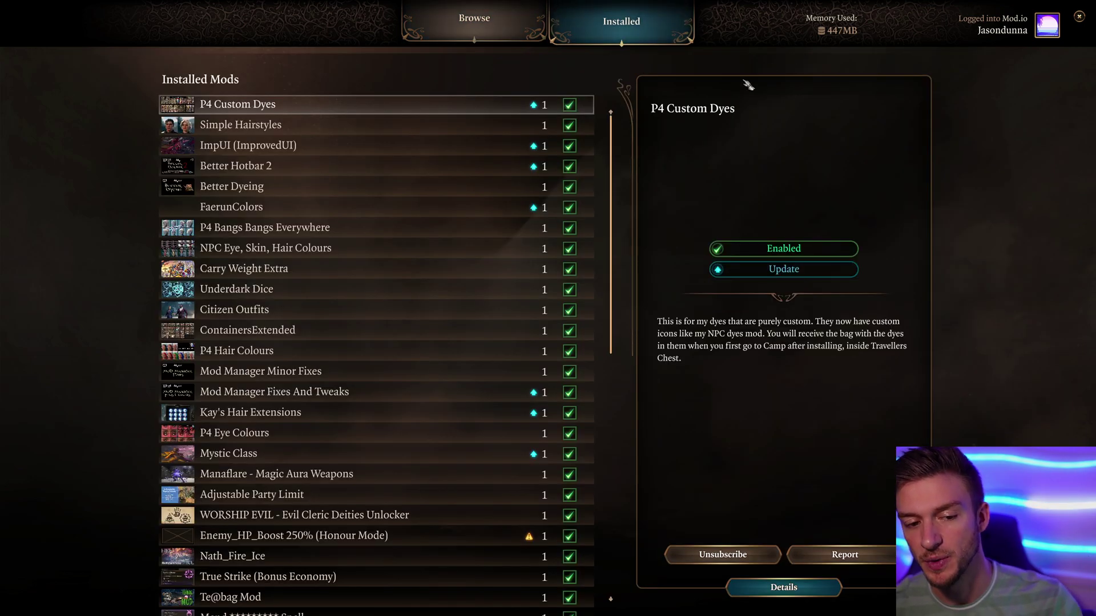
# Update P4 Custom Dyes to its latest version, then switch to the Browse mod grid
pyautogui.scroll(-4, 447, 245)
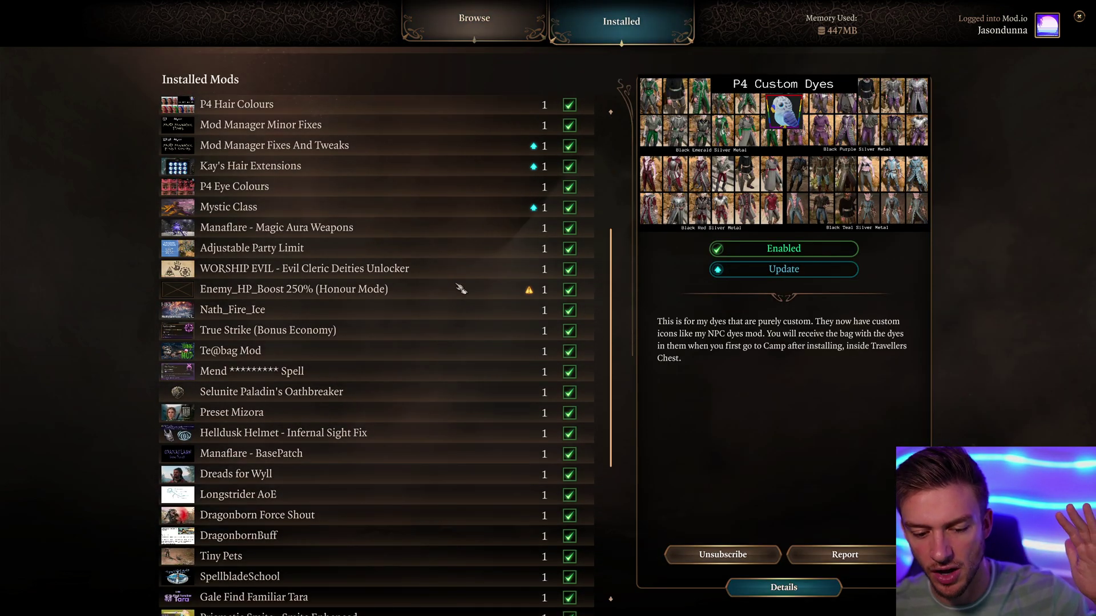
pyautogui.scroll(2, 465, 247)
pyautogui.scroll(2, 399, 214)
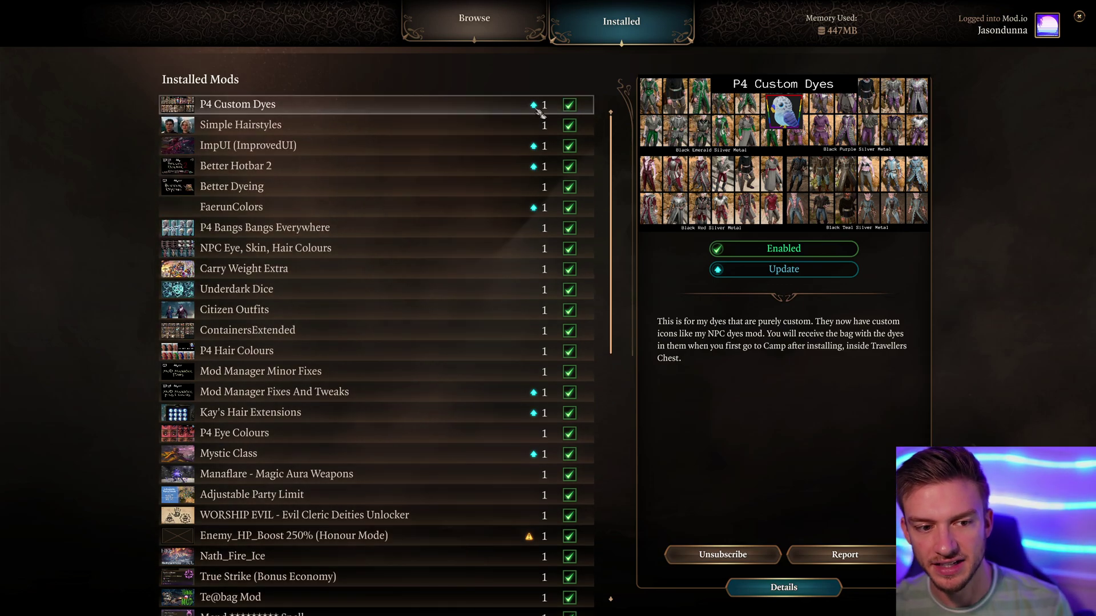
pyautogui.click(783, 269)
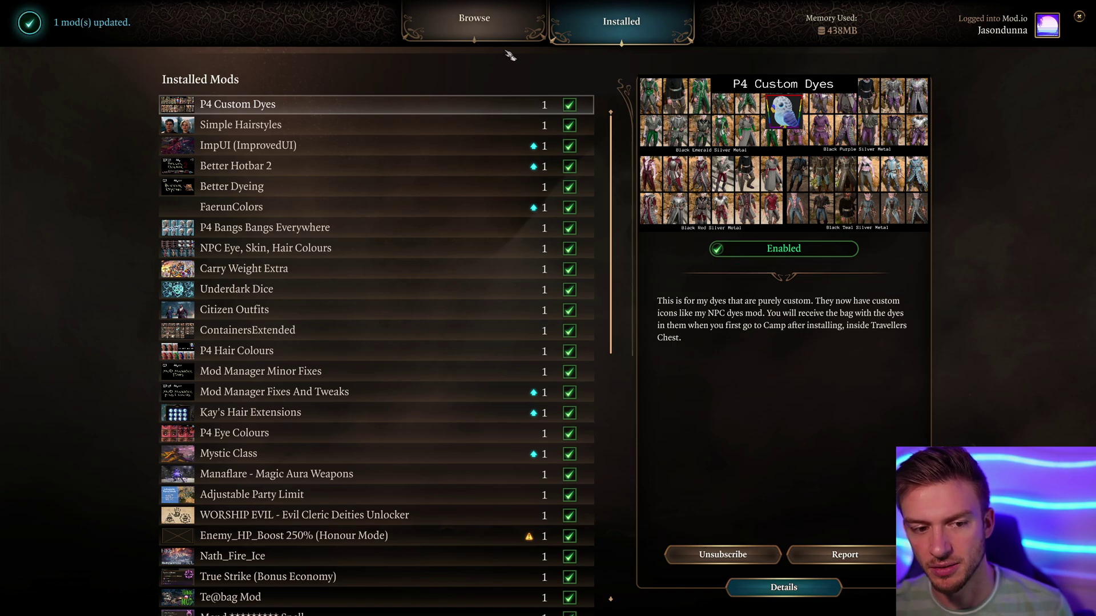
pyautogui.click(475, 36)
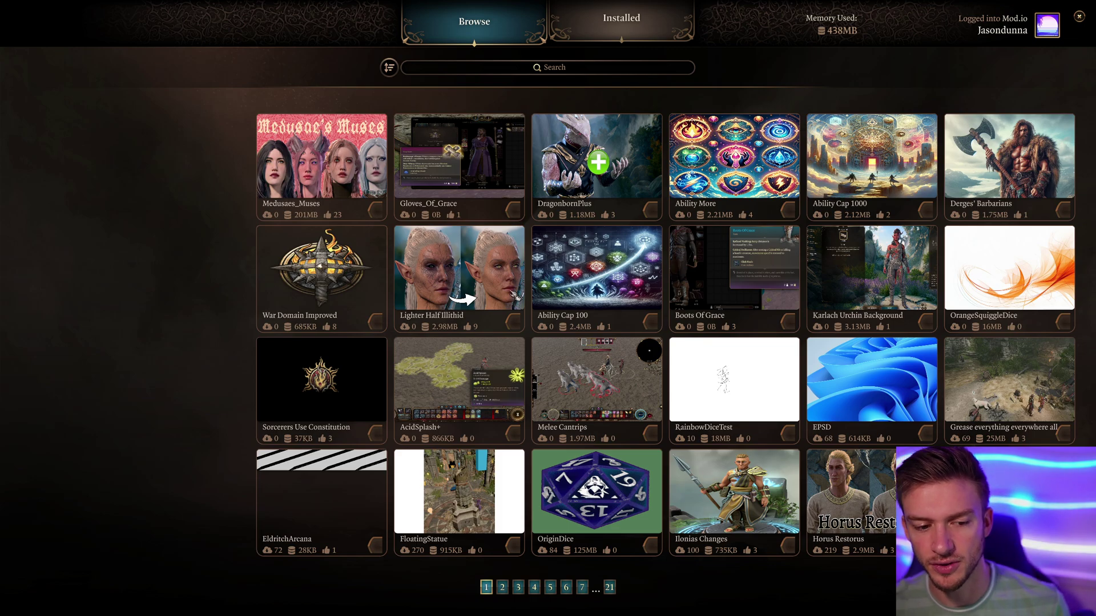
pyautogui.click(490, 289)
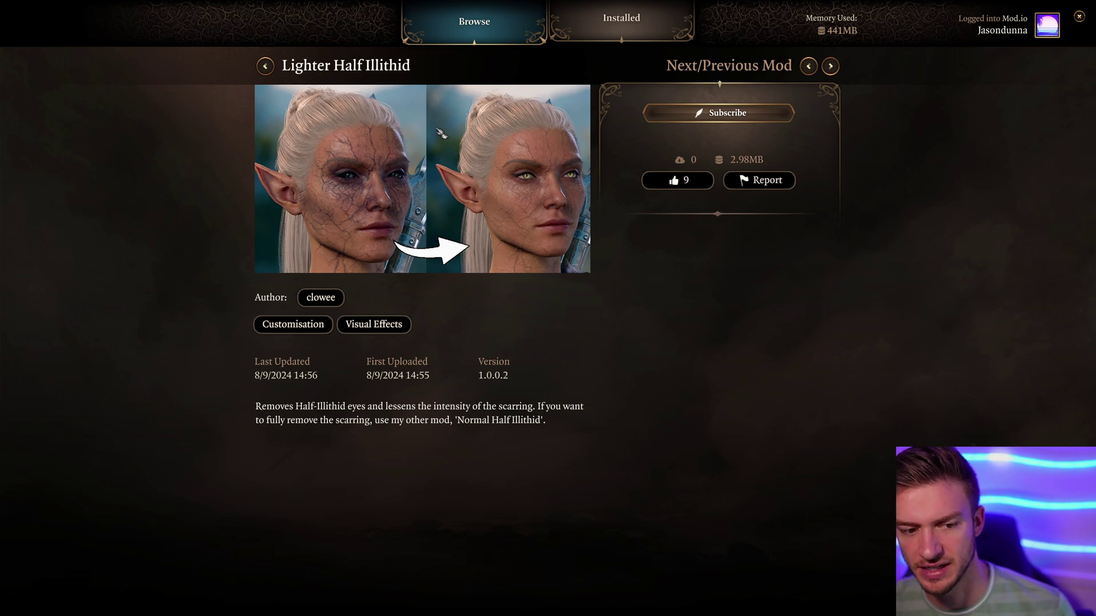
pyautogui.click(265, 67)
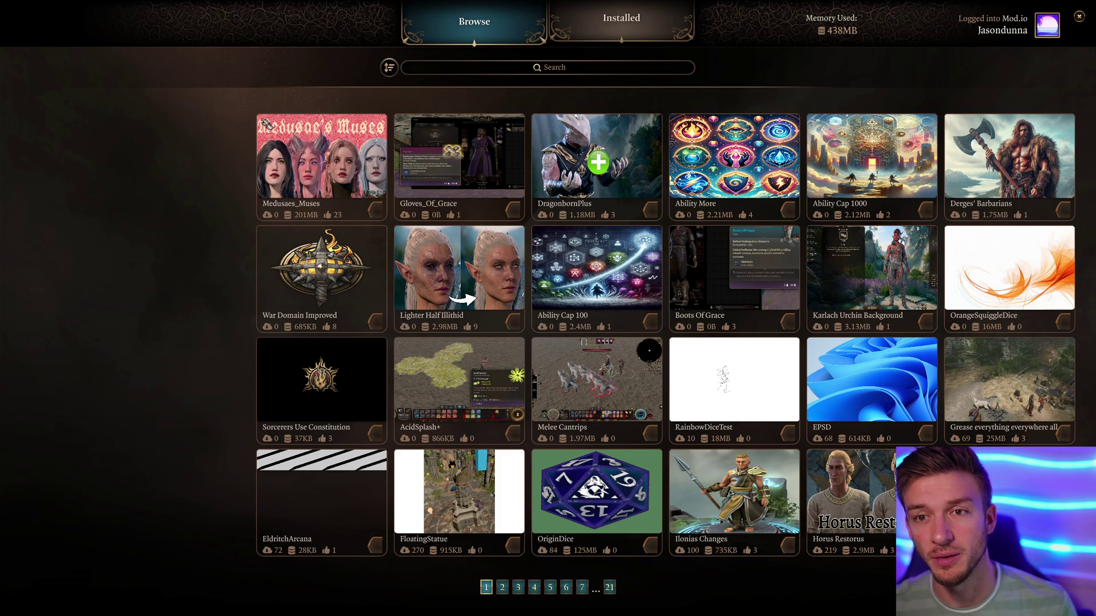
# Bring up the Search Filters and exclude Explicit Content from results
pyautogui.click(562, 73)
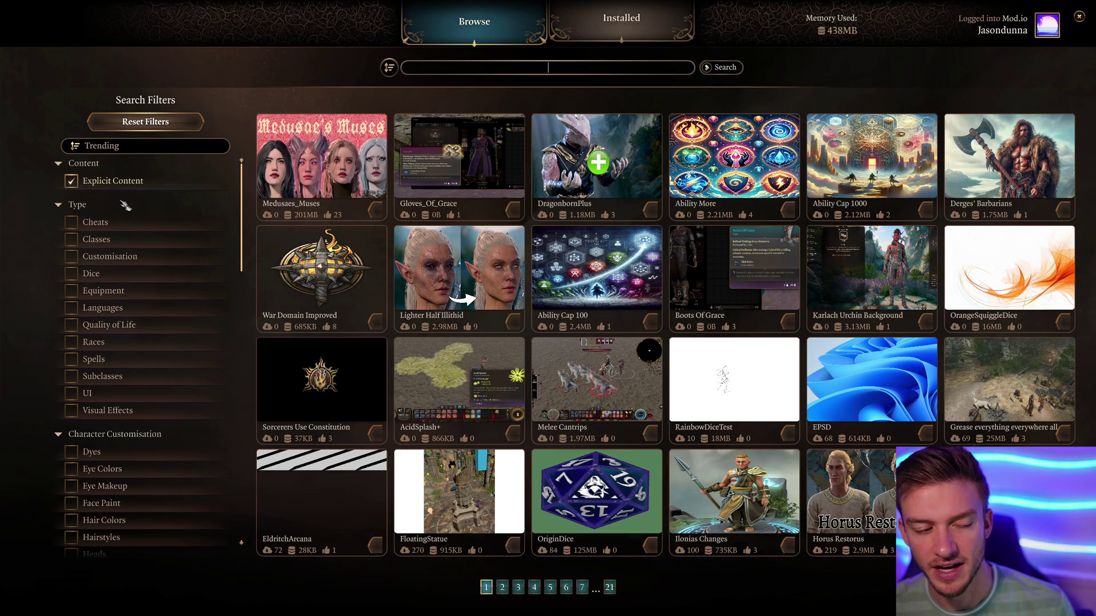
pyautogui.click(72, 181)
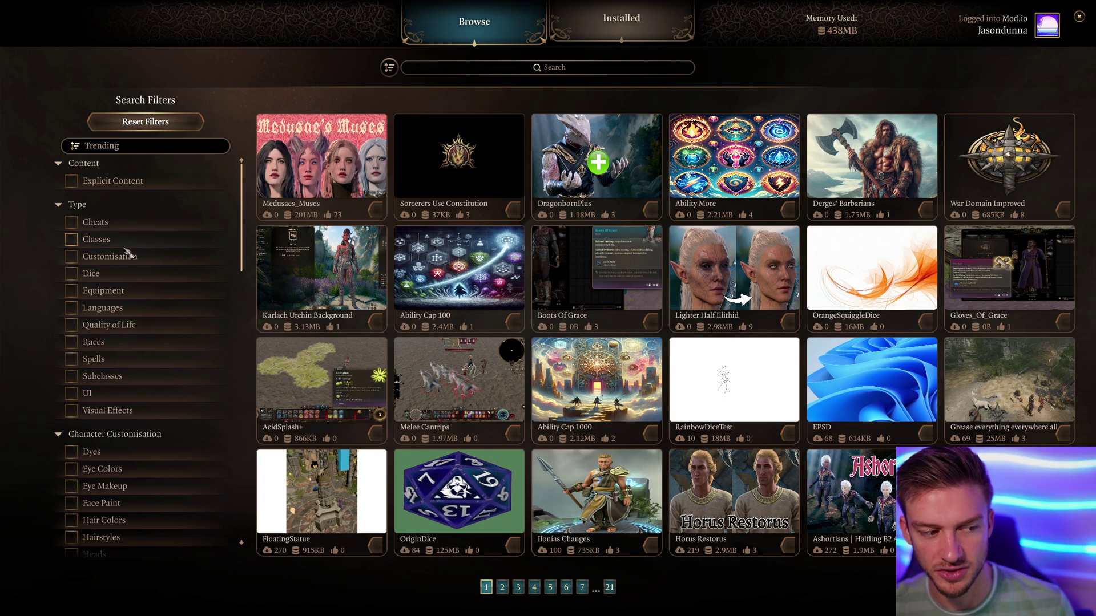
pyautogui.scroll(-1, 137, 286)
# Preview the UI, Subclasses and Spells category filters one at a time, clearing each
pyautogui.click(72, 340)
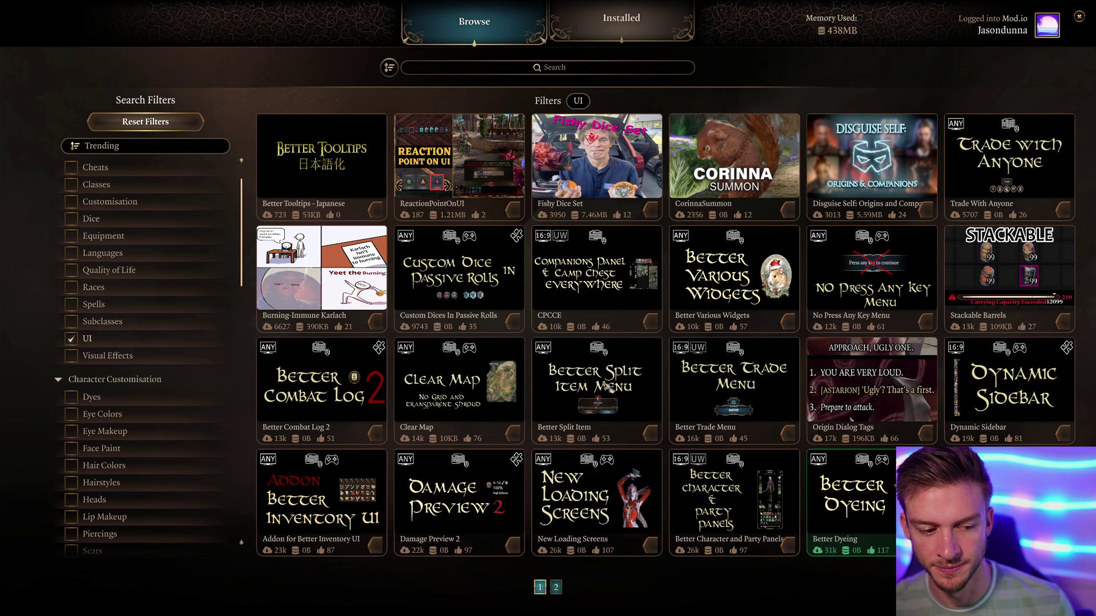
pyautogui.click(72, 339)
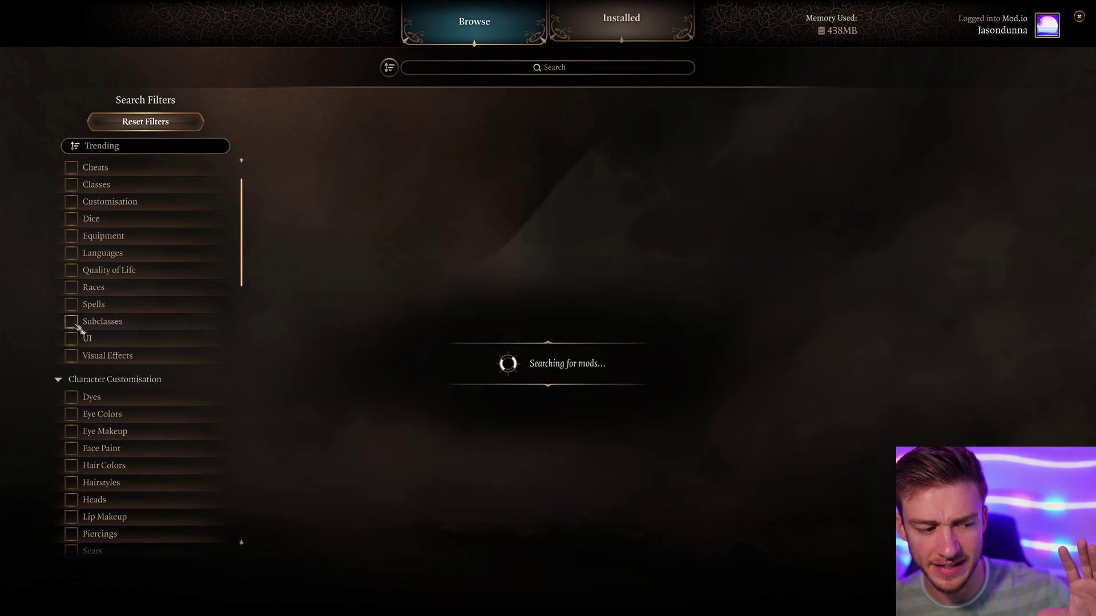
pyautogui.click(73, 323)
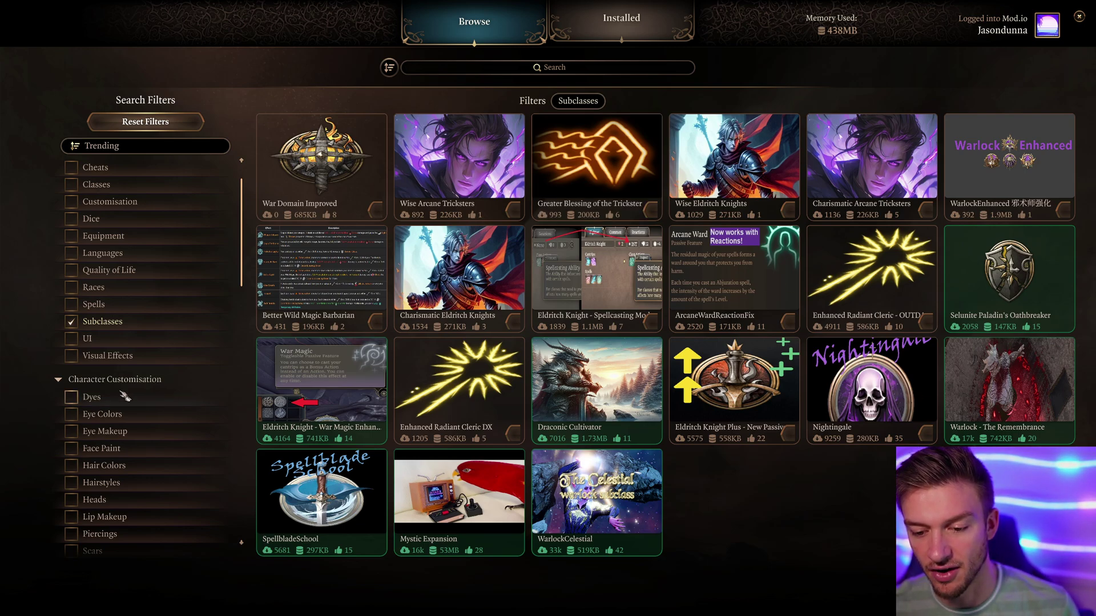
pyautogui.click(71, 322)
pyautogui.click(71, 304)
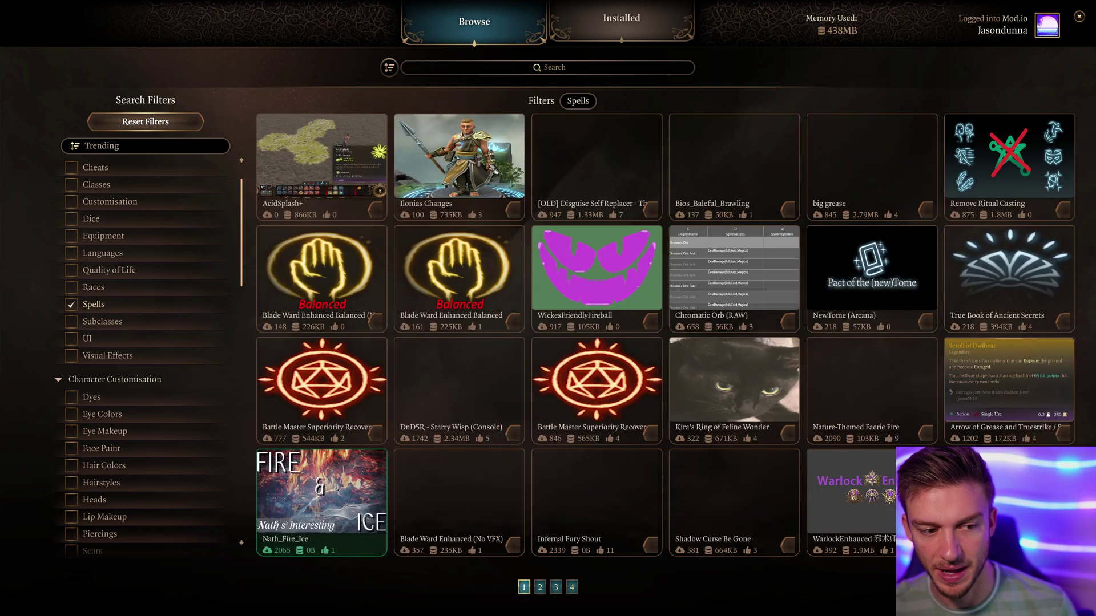
pyautogui.click(71, 305)
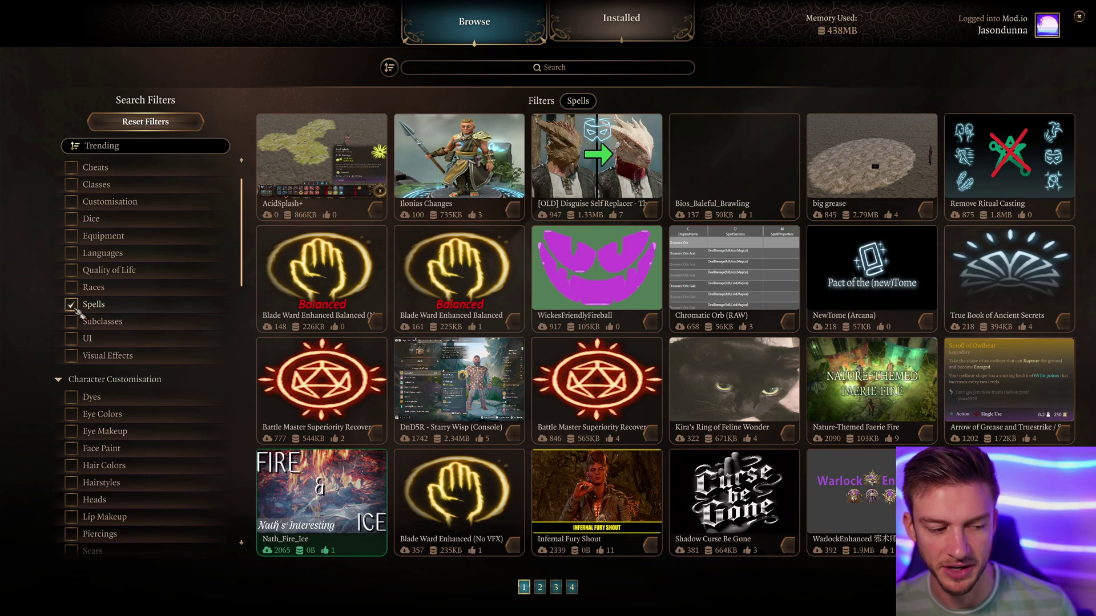
pyautogui.scroll(-1, 120, 194)
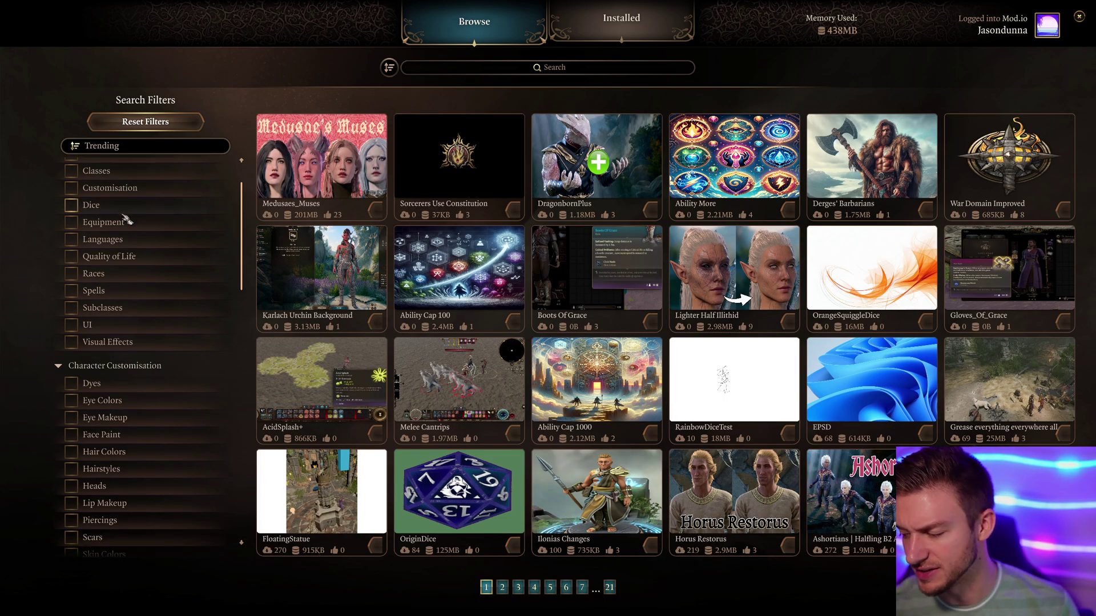
pyautogui.scroll(3, 122, 222)
pyautogui.click(71, 212)
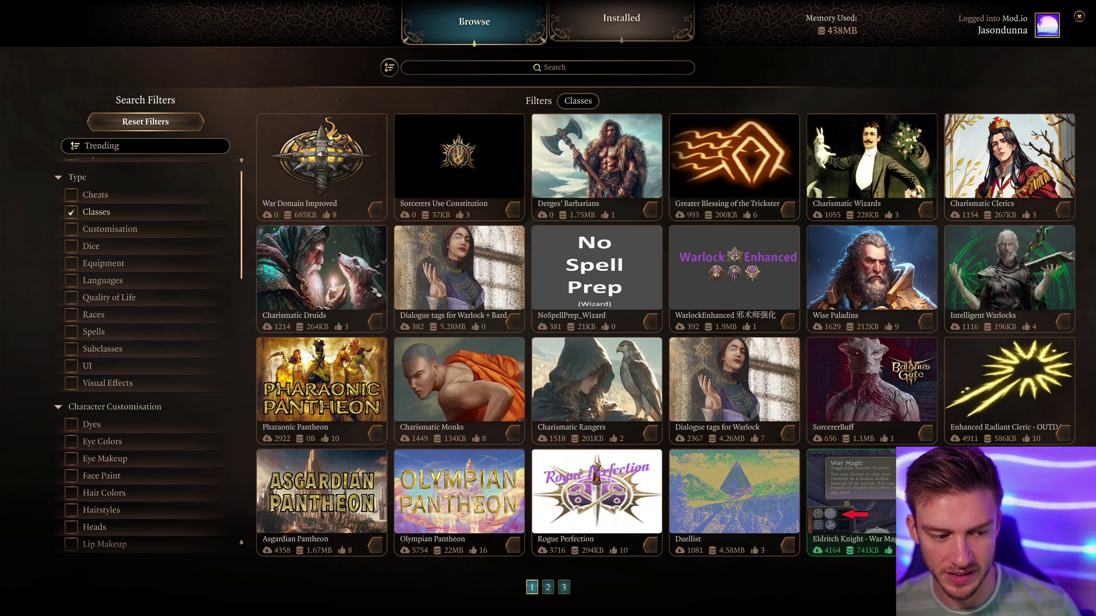
pyautogui.click(314, 177)
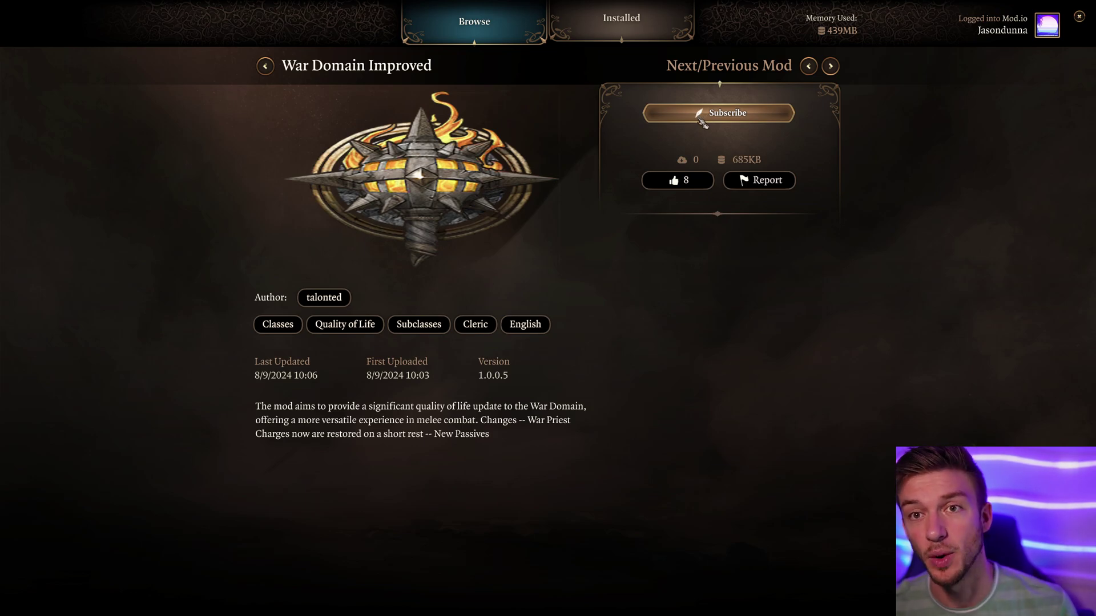
pyautogui.click(265, 66)
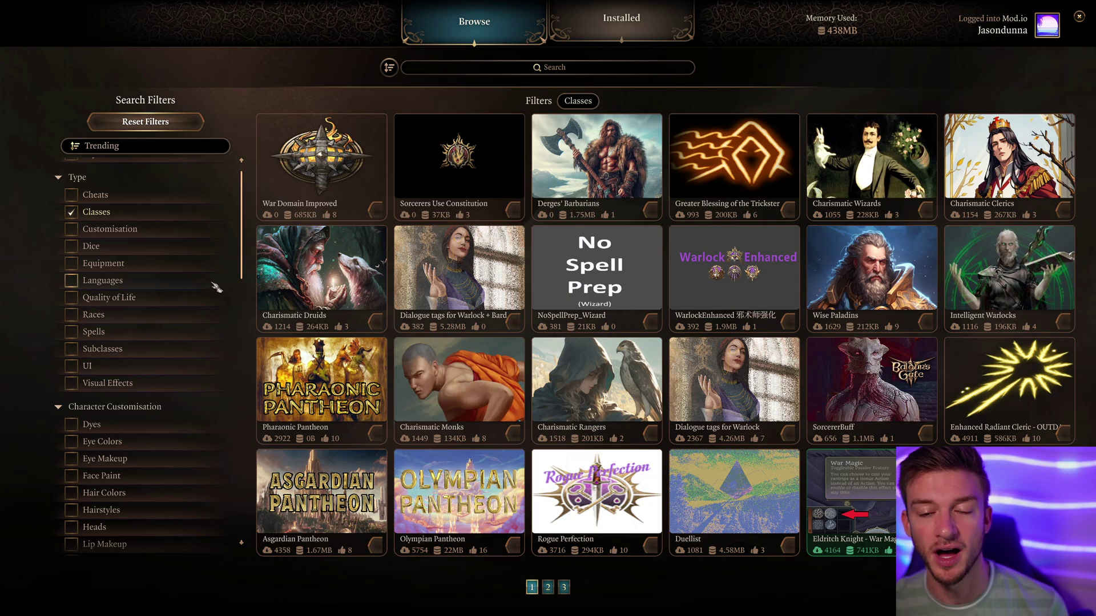
pyautogui.click(71, 211)
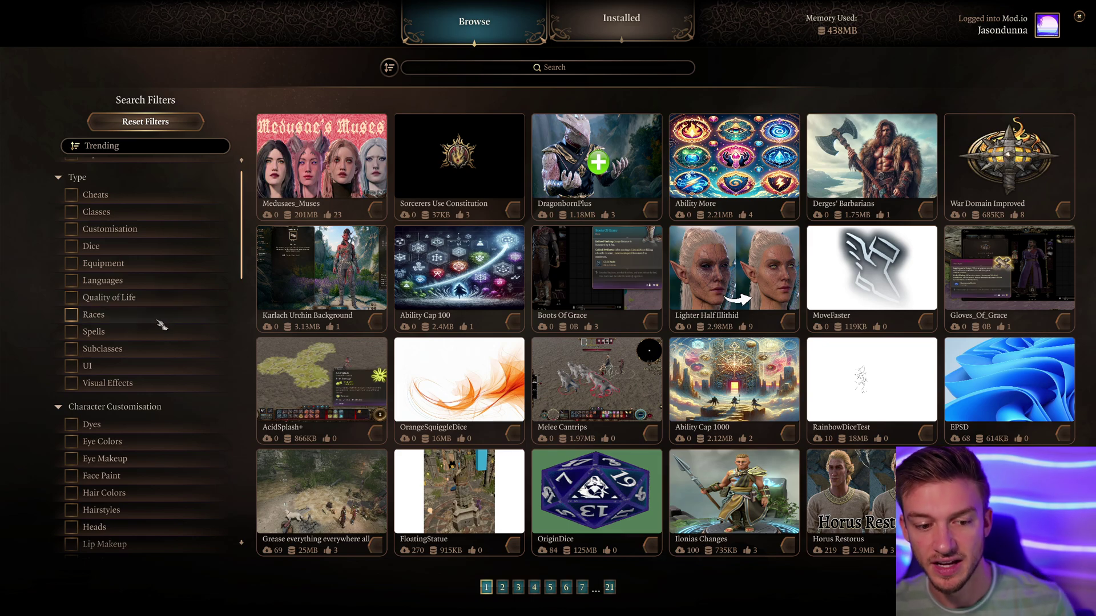
# Briefly filter the grid to Dyes mods, then clear that filter
pyautogui.scroll(-1, 222, 331)
pyautogui.scroll(-9, 108, 343)
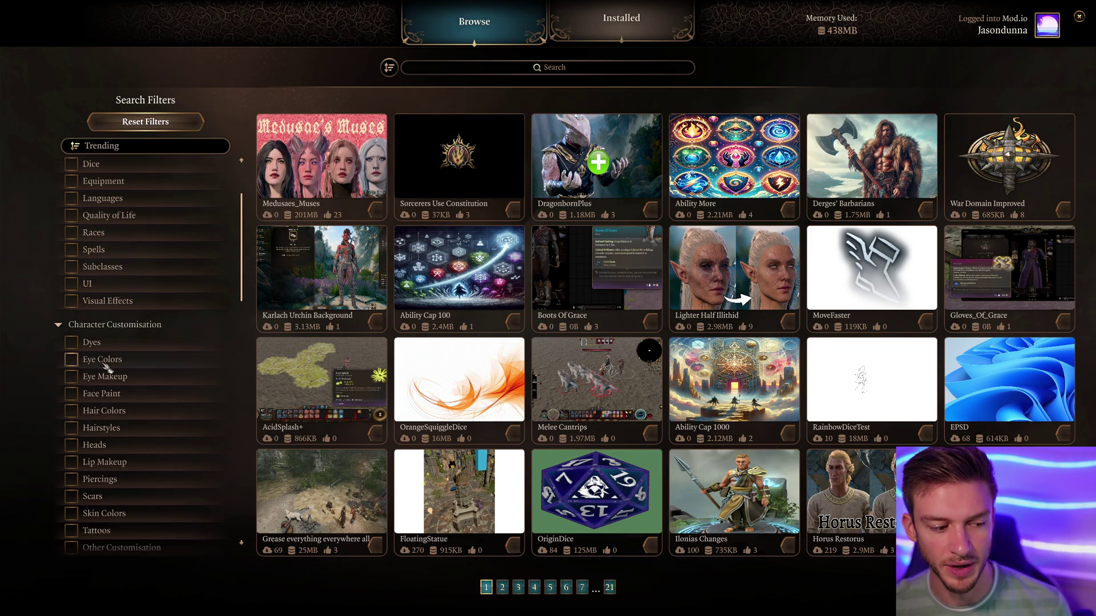
pyautogui.click(72, 288)
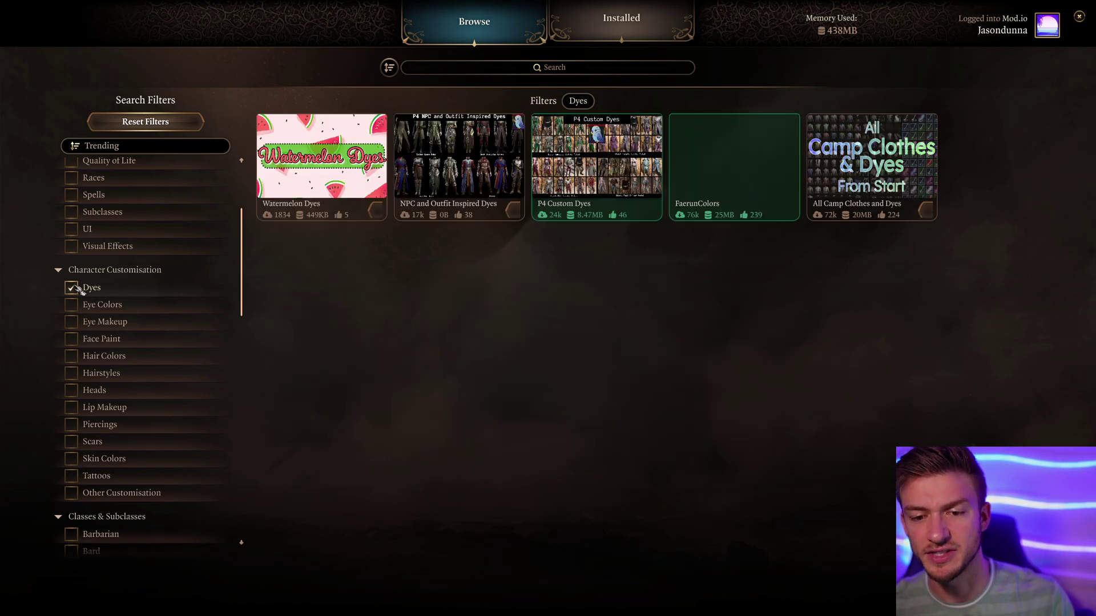
pyautogui.click(72, 288)
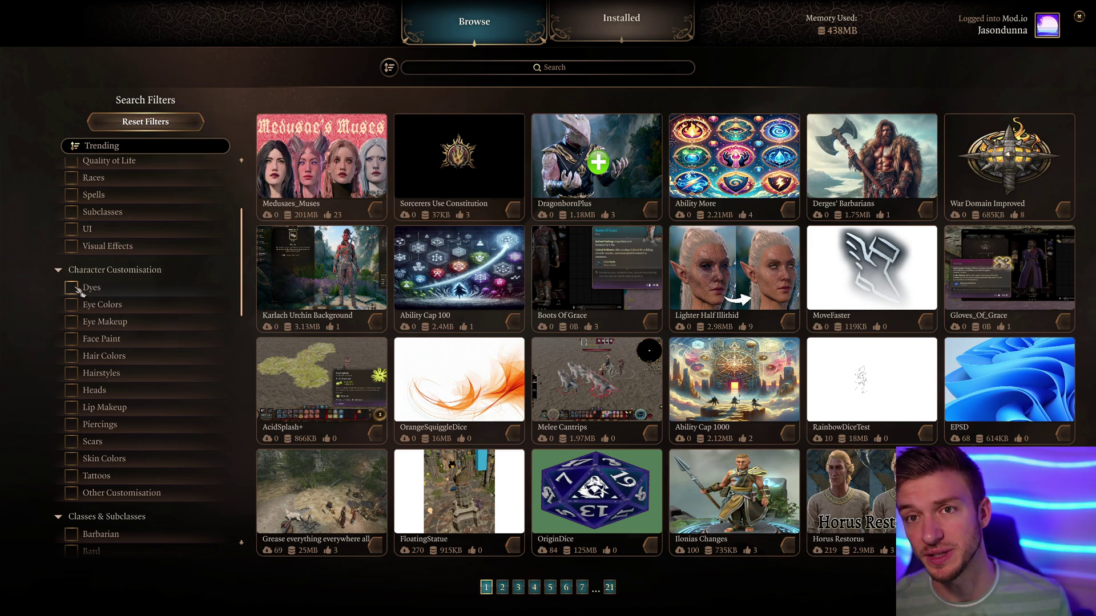
# Filter to Other Classes mods only and open the Mystic Class mod's page
pyautogui.scroll(-3, 80, 342)
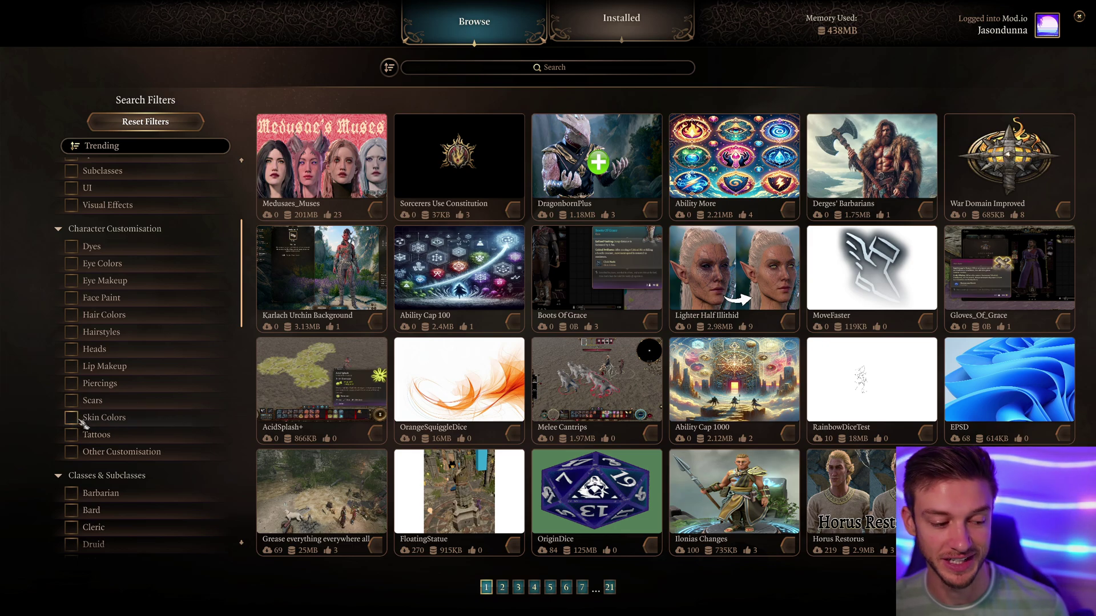
pyautogui.scroll(-10, 81, 424)
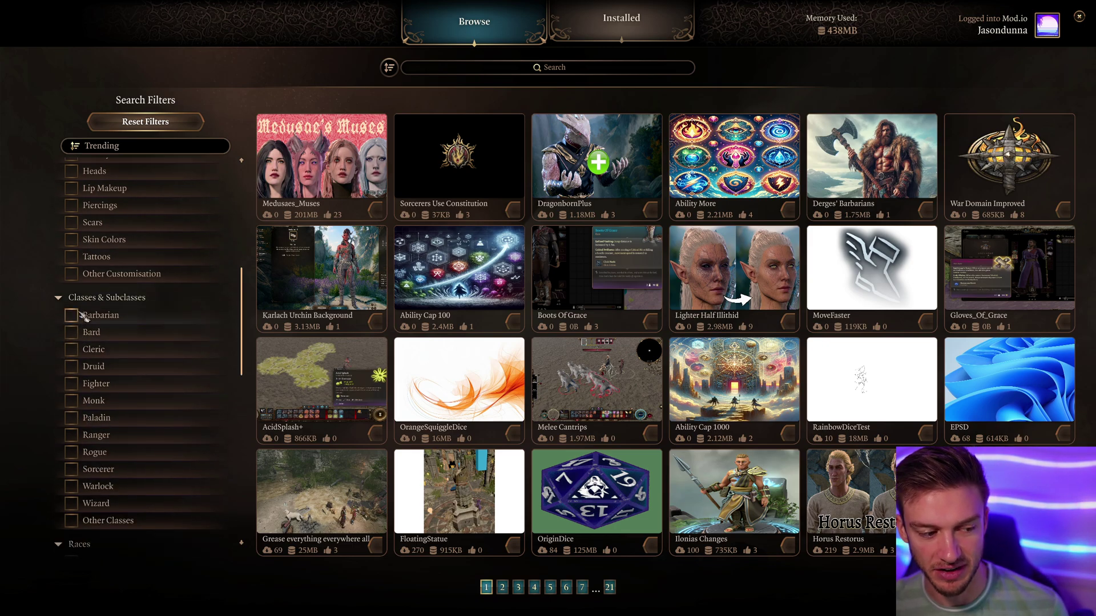
pyautogui.scroll(-6, 72, 505)
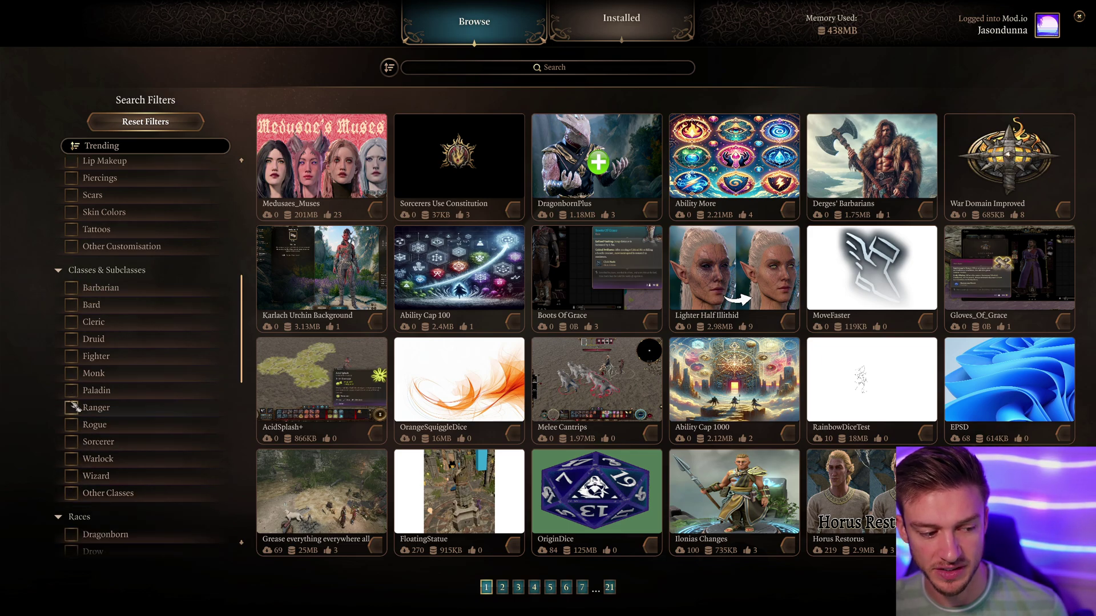
pyautogui.click(71, 421)
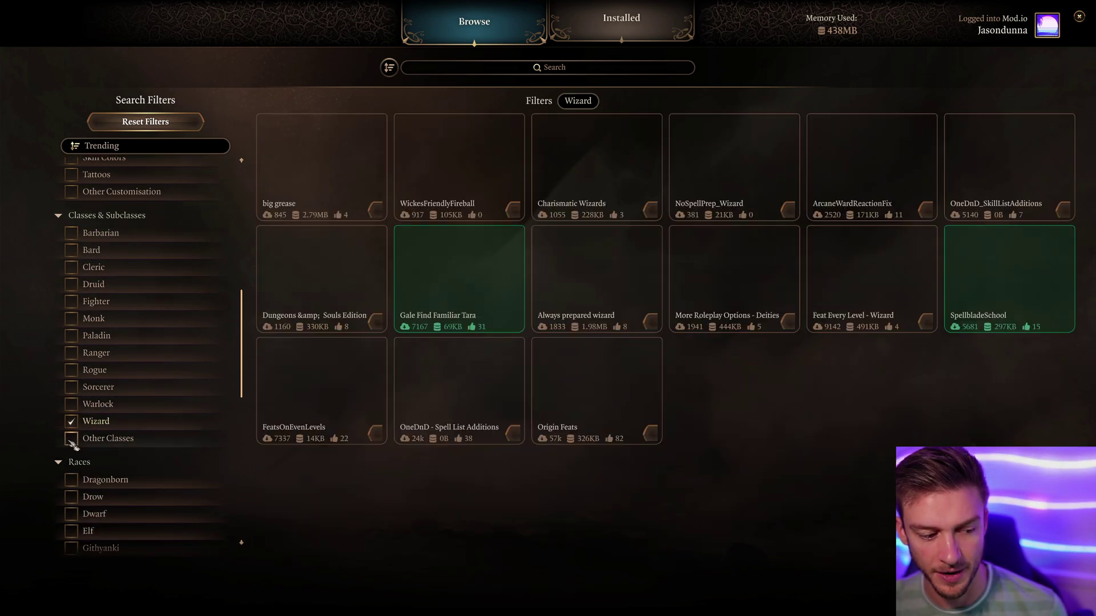
pyautogui.click(71, 439)
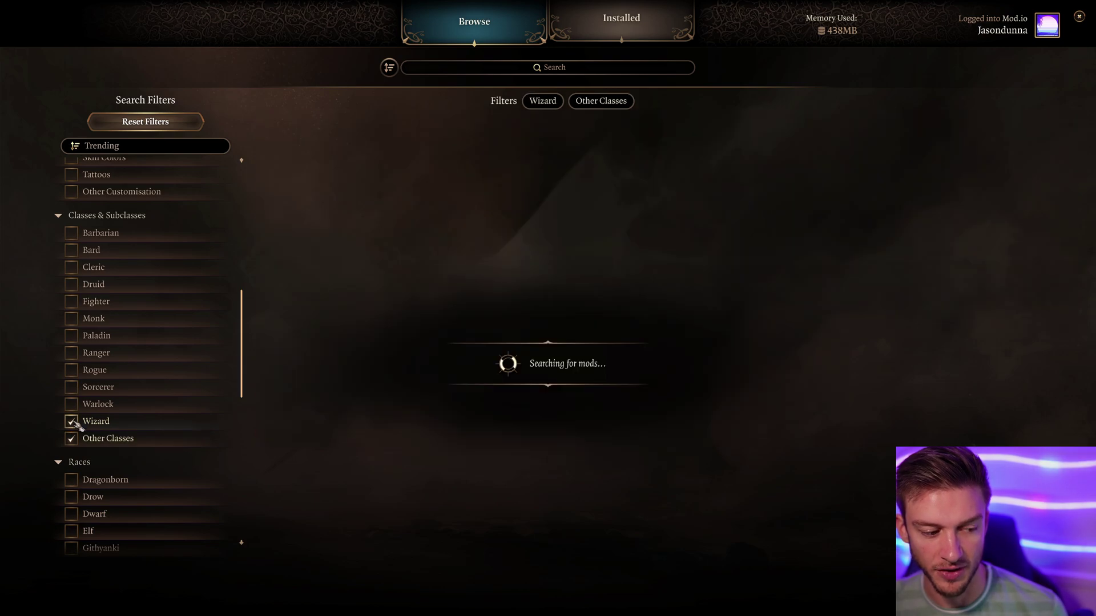
pyautogui.click(71, 421)
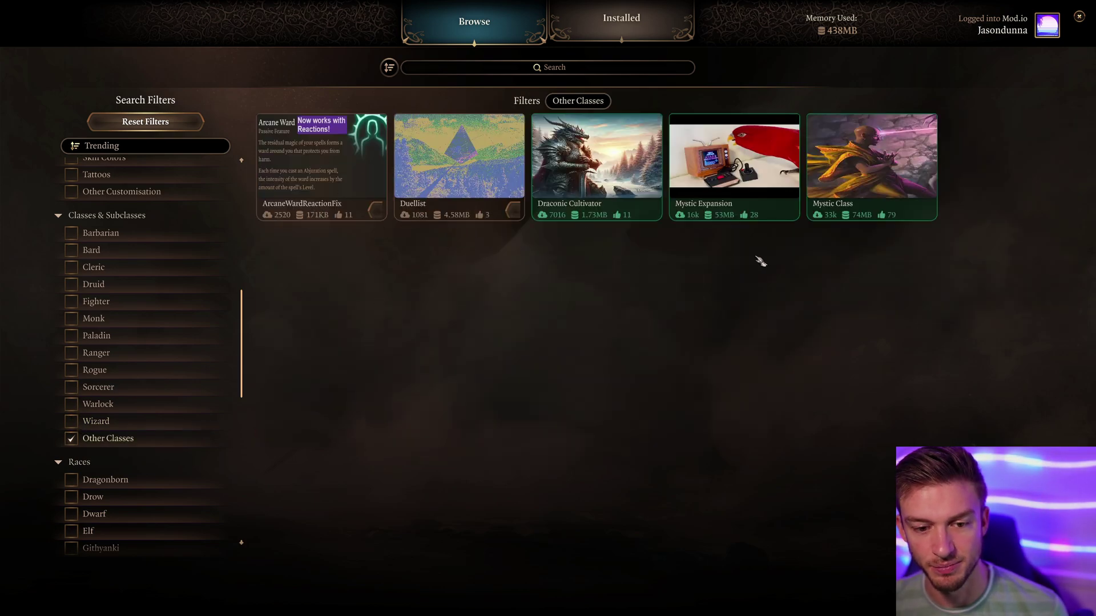
pyautogui.click(870, 167)
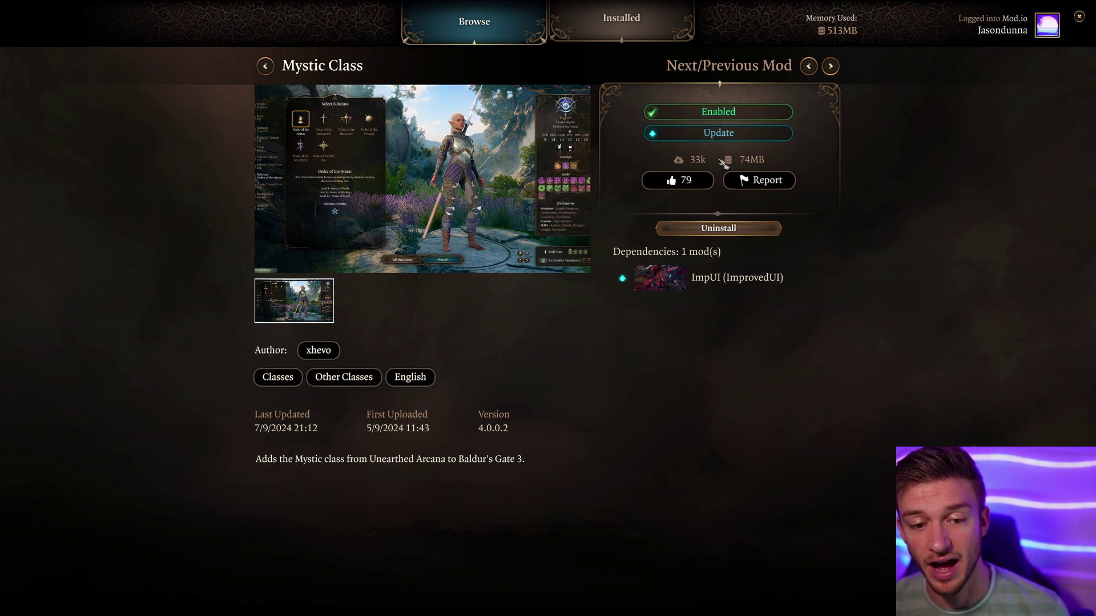
# Update Mystic Class, go back, and untick Other Classes to show all 21 pages
pyautogui.click(720, 134)
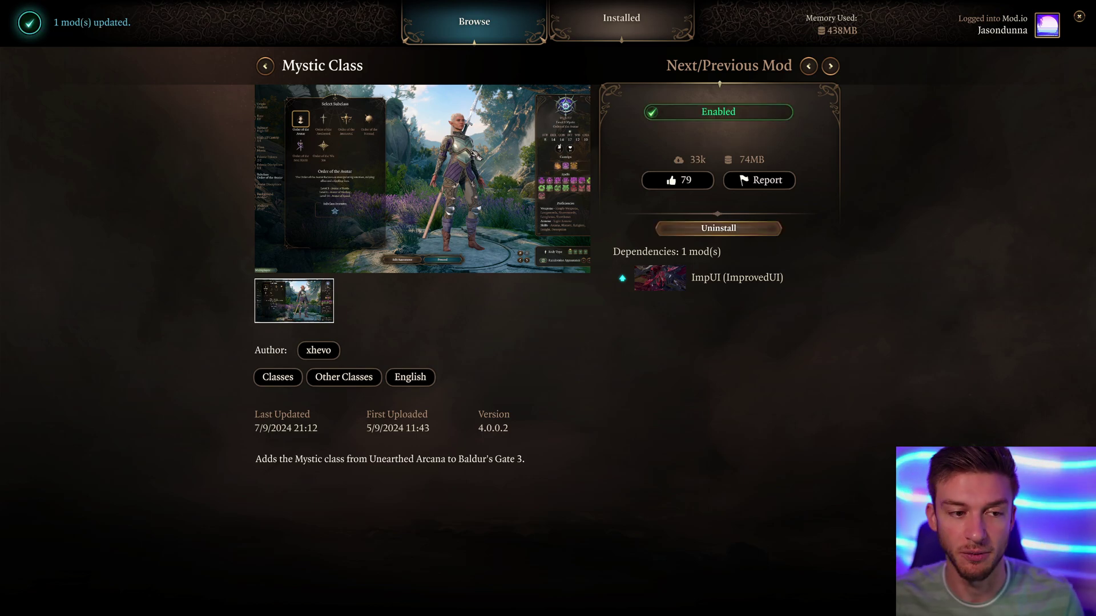
pyautogui.click(262, 74)
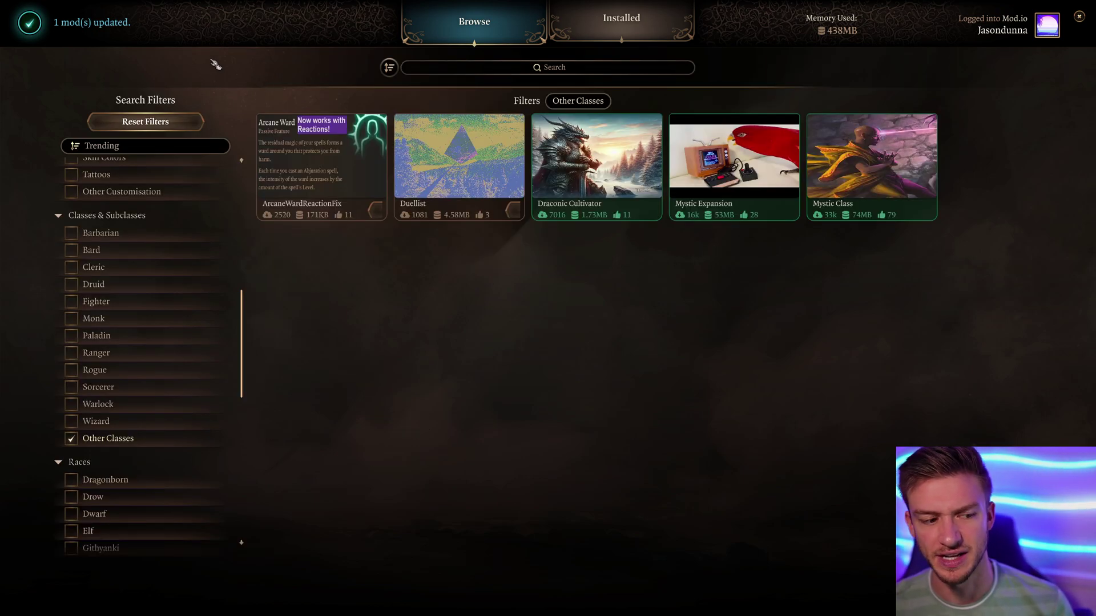
pyautogui.click(71, 439)
pyautogui.scroll(-1, 176, 407)
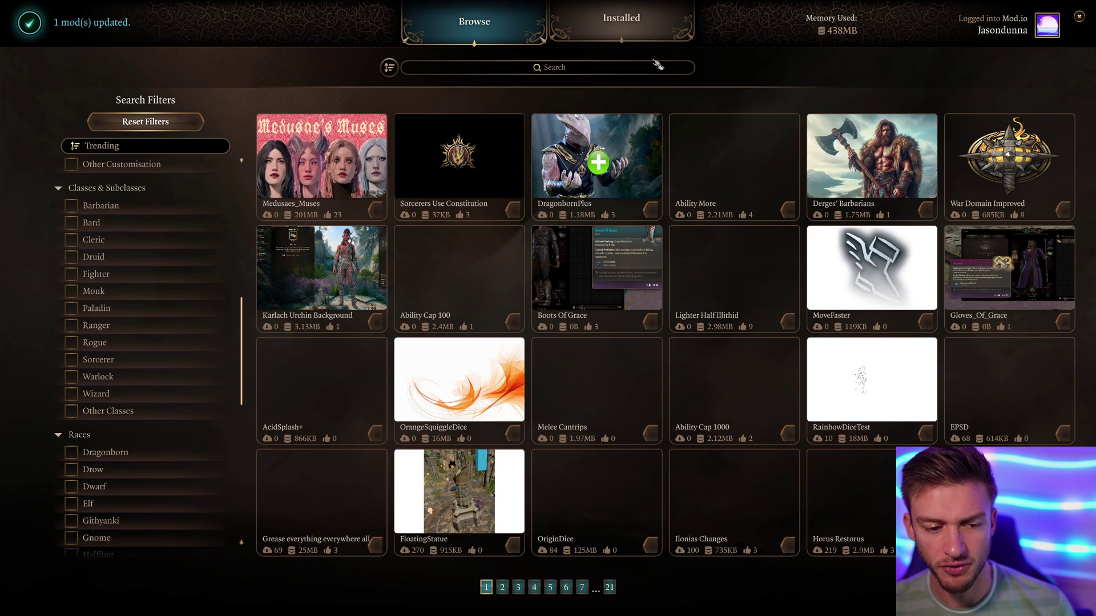
pyautogui.scroll(-2, 163, 422)
pyautogui.scroll(-1, 159, 432)
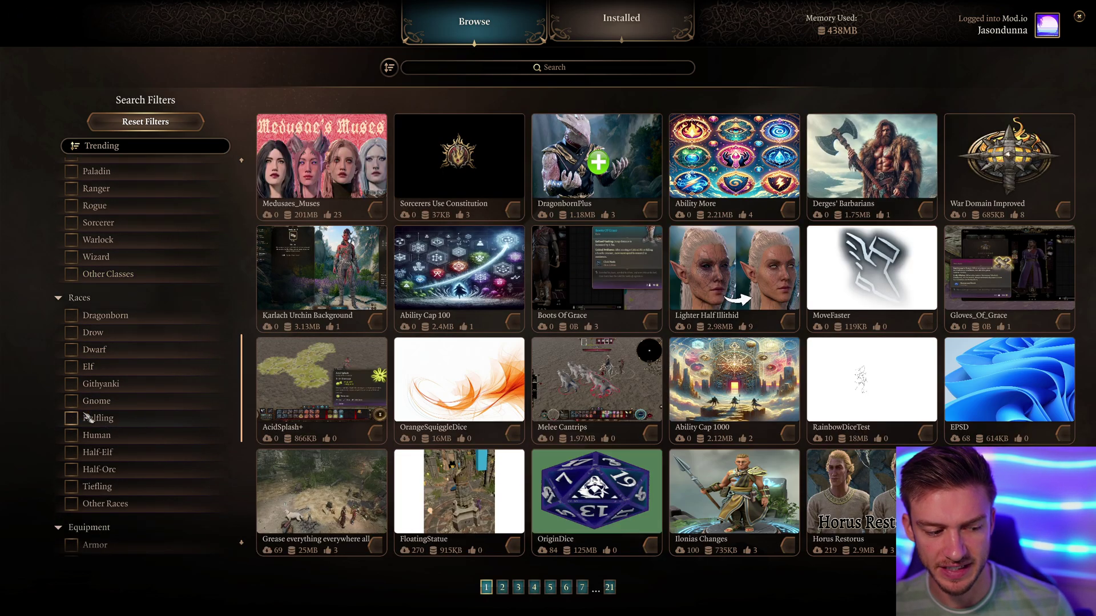
pyautogui.scroll(3, 178, 302)
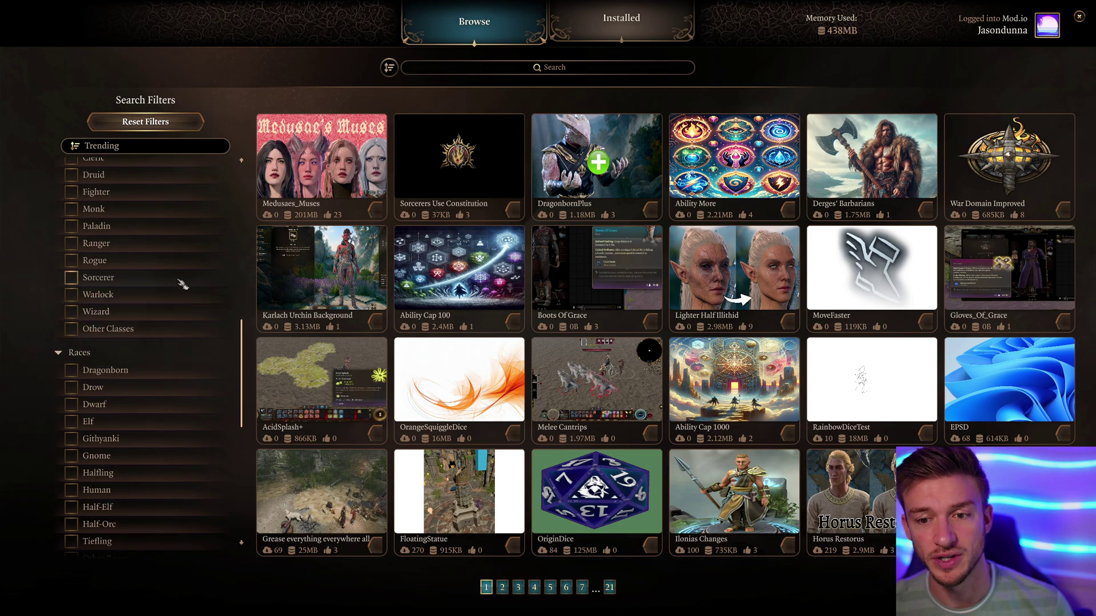
# Close the Mod Manager and continue the most recent save
pyautogui.click(1080, 18)
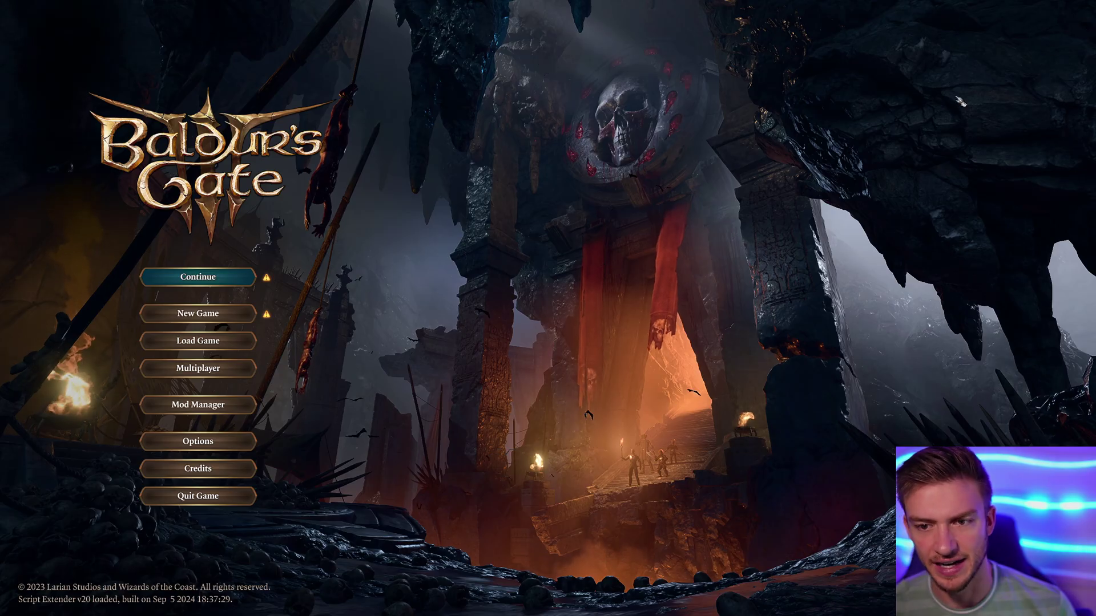
pyautogui.moveTo(270, 281)
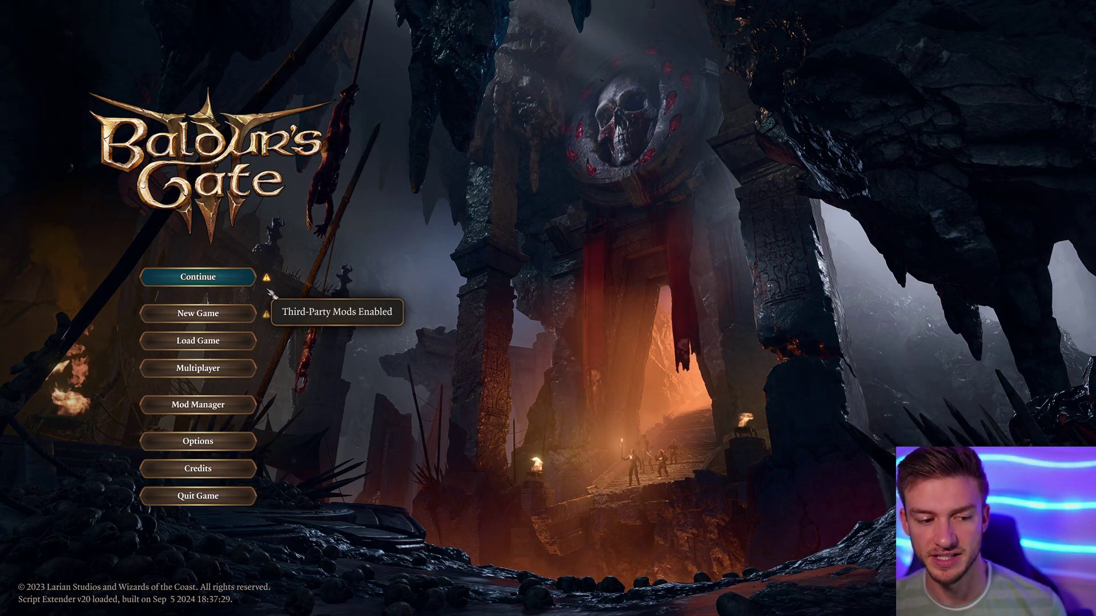
pyautogui.click(241, 284)
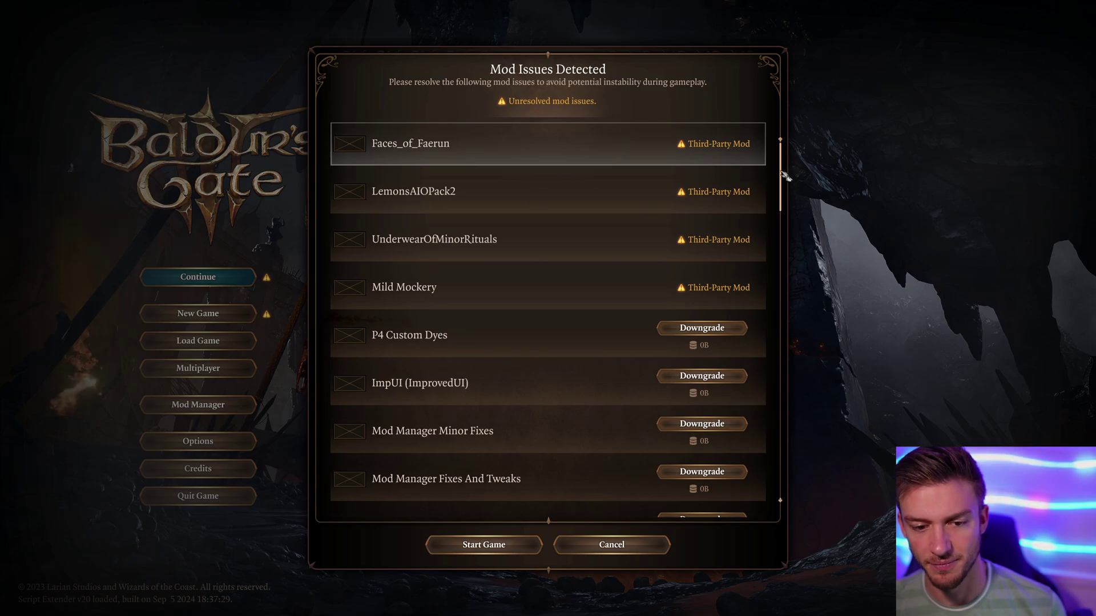
# Review the Mod Issues Detected list and start the game anyway
pyautogui.moveTo(784, 161)
pyautogui.mouseDown()
pyautogui.moveTo(786, 176)
pyautogui.moveTo(783, 142)
pyautogui.mouseUp()
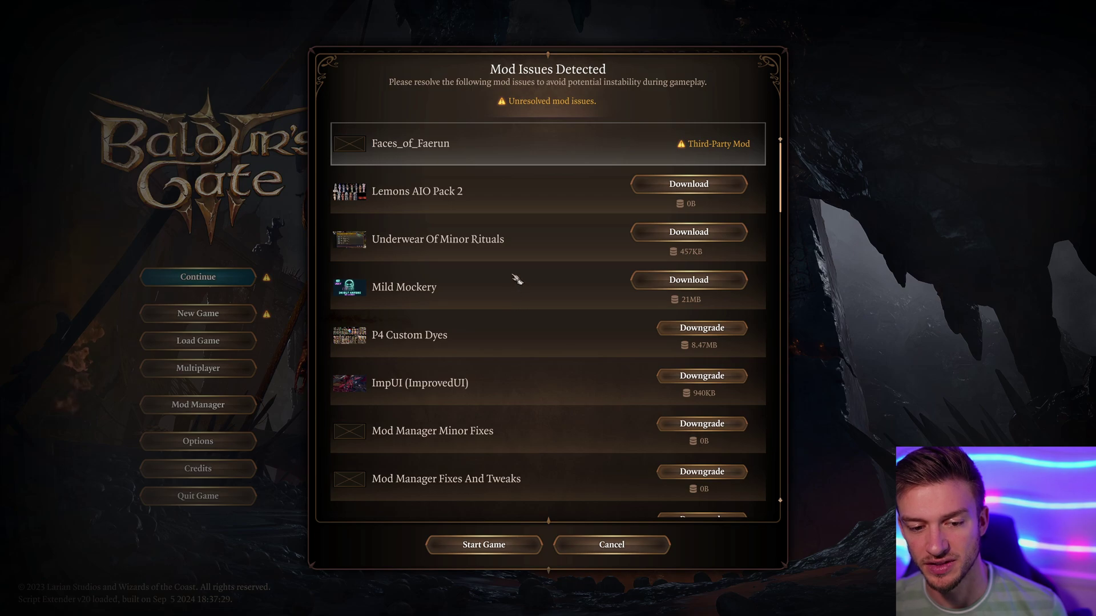
pyautogui.scroll(-5, 562, 391)
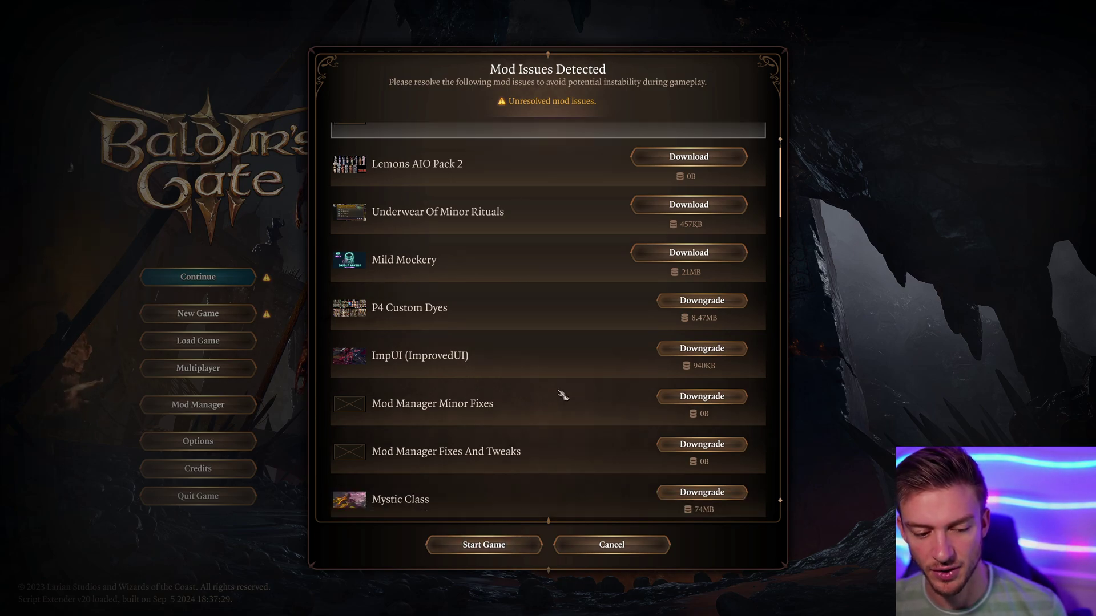
pyautogui.moveTo(792, 231)
pyautogui.mouseDown()
pyautogui.moveTo(790, 267)
pyautogui.moveTo(790, 253)
pyautogui.mouseUp()
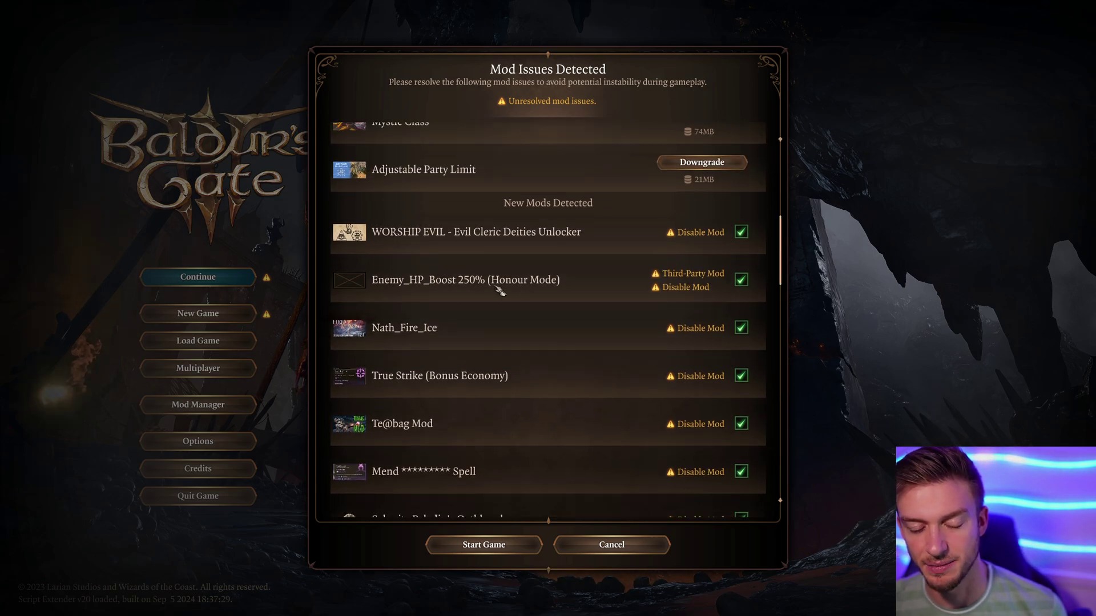
pyautogui.scroll(-1, 549, 264)
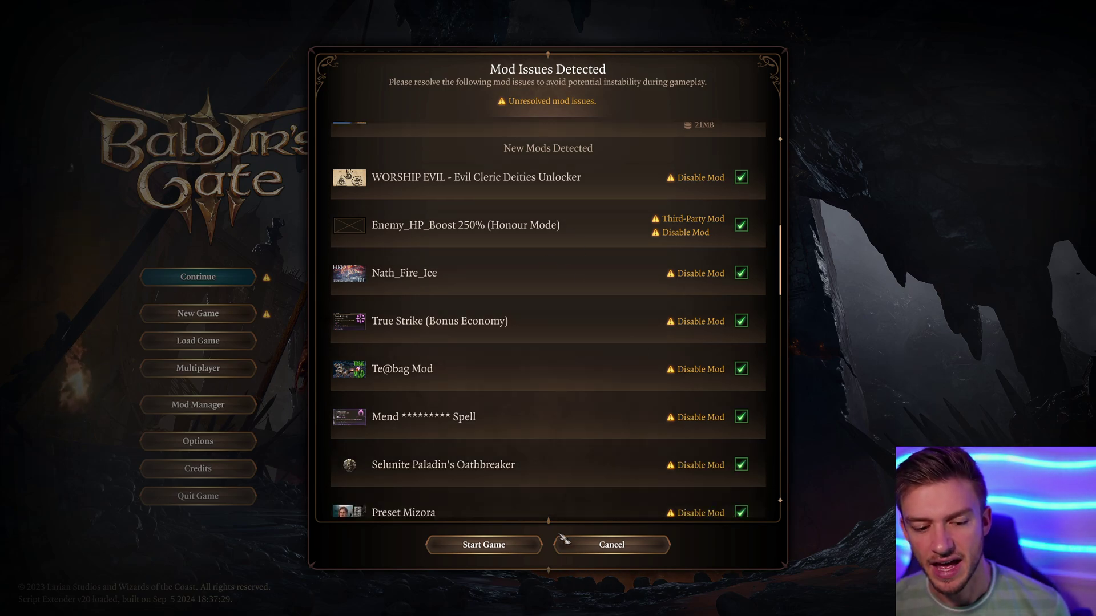
pyautogui.scroll(-4, 621, 345)
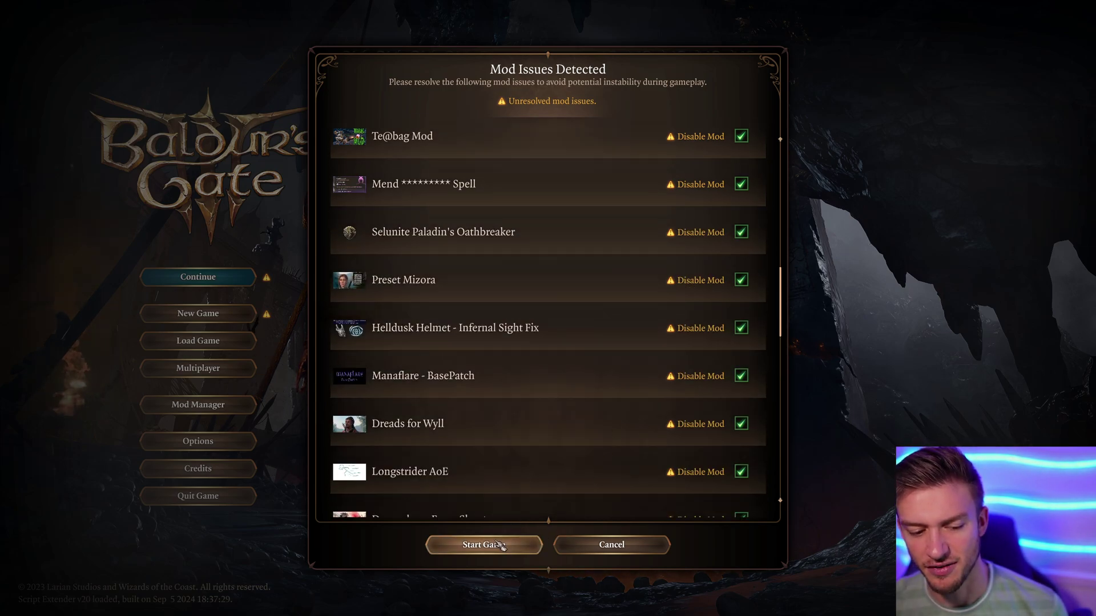
pyautogui.click(500, 545)
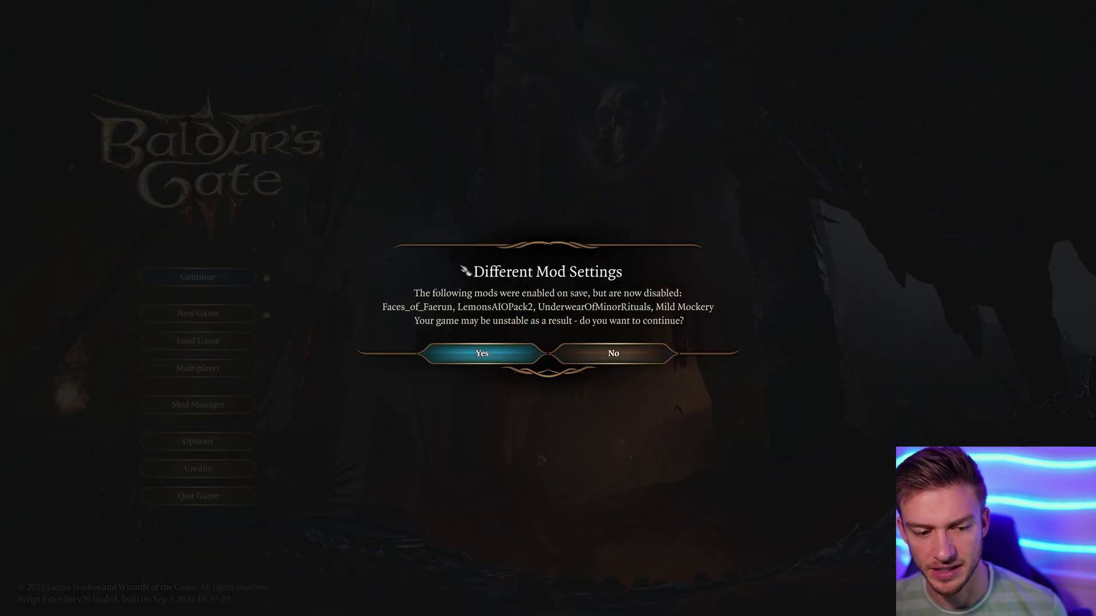
# Accept the Different Mod Settings warning with Yes and load into the inn bedroom
pyautogui.click(489, 354)
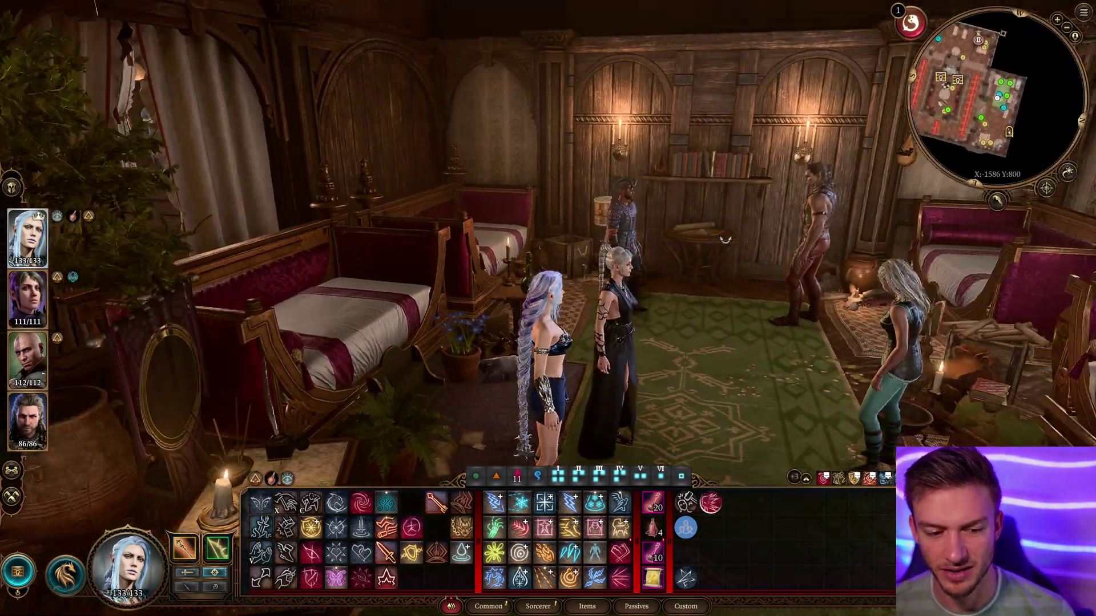
# Drag the hotbar dividers and top edge so spells fill two wide rows
pyautogui.scroll(-5, 725, 240)
pyautogui.scroll(5, 579, 354)
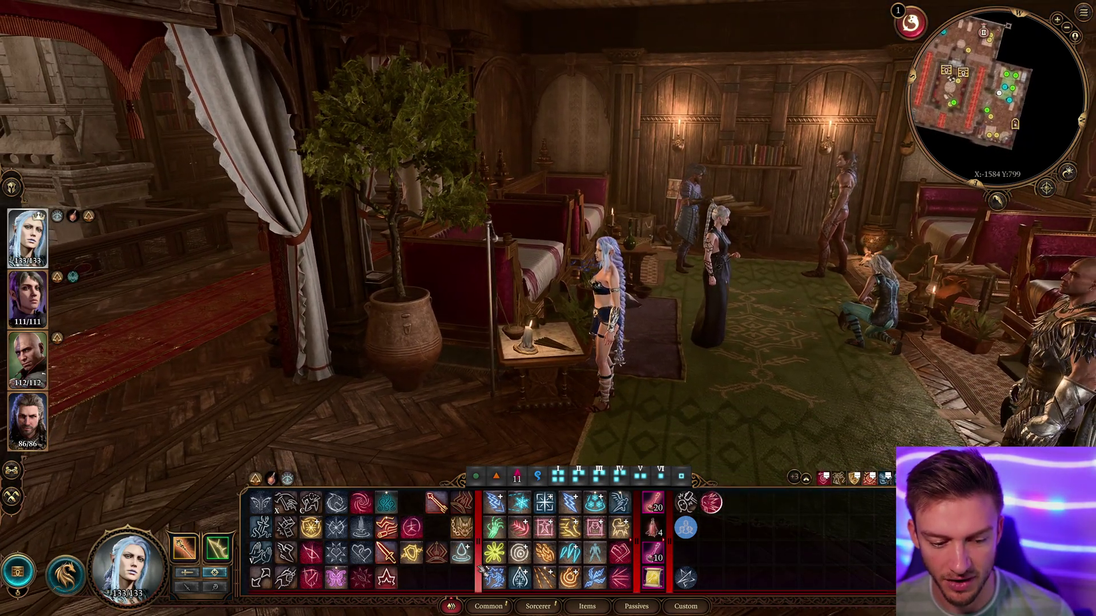
pyautogui.moveTo(479, 568); pyautogui.dragTo(503, 568)
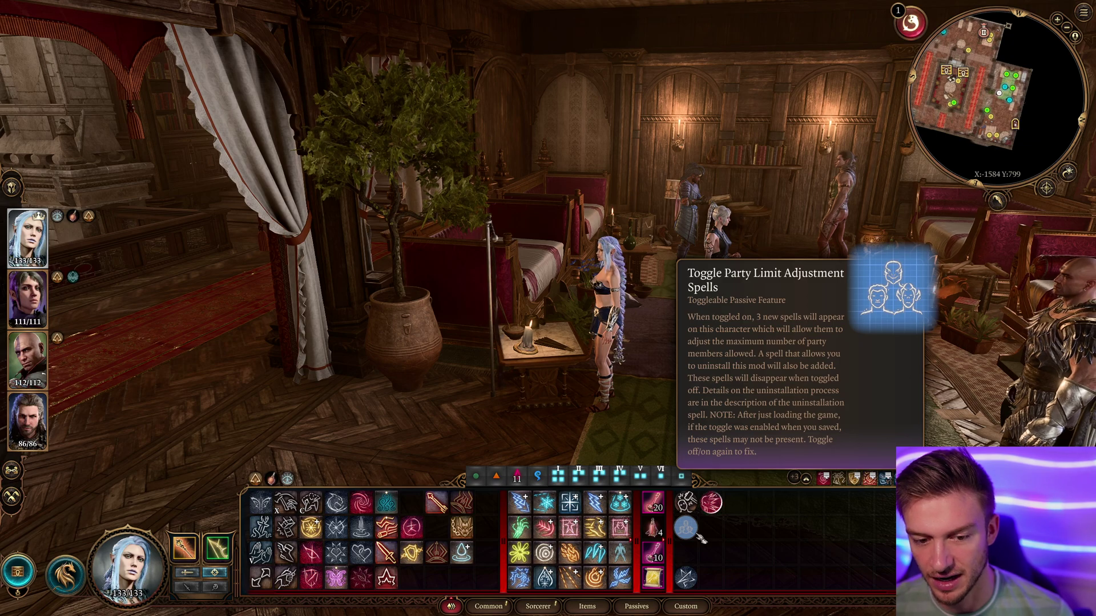
pyautogui.moveTo(670, 568); pyautogui.dragTo(839, 556)
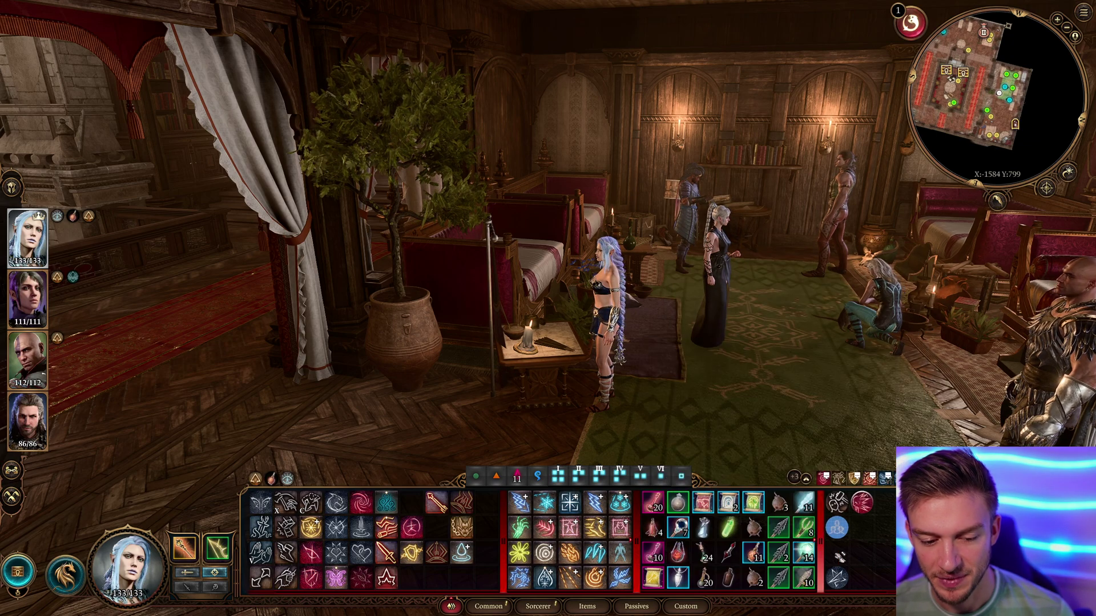
pyautogui.moveTo(637, 551); pyautogui.dragTo(804, 551)
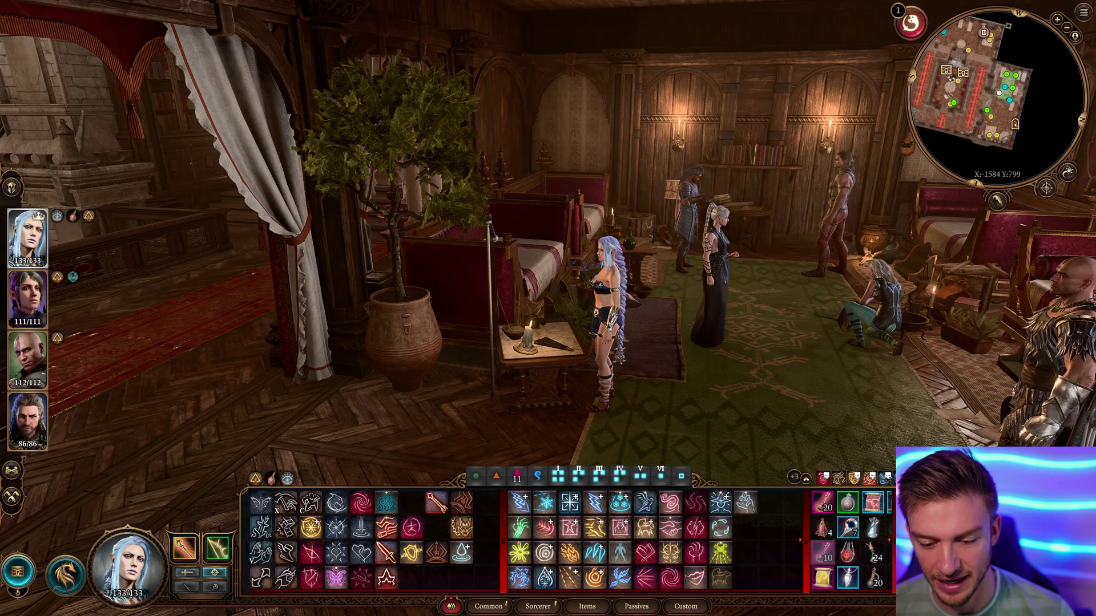
pyautogui.moveTo(408, 486); pyautogui.dragTo(408, 537)
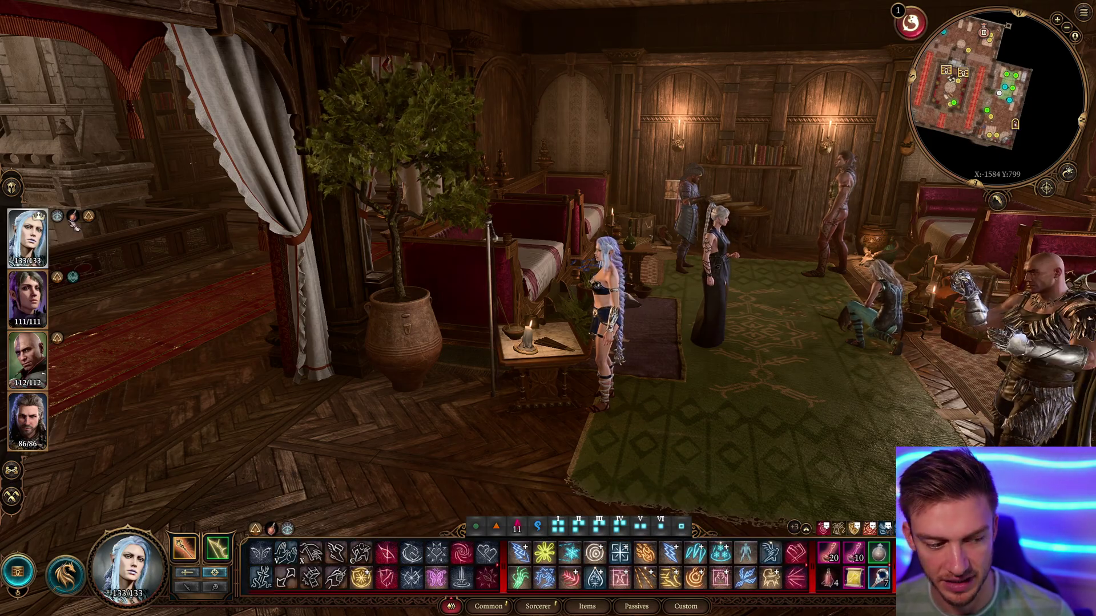
# Rotate the camera around the party to look over the inn room
pyautogui.press('e')
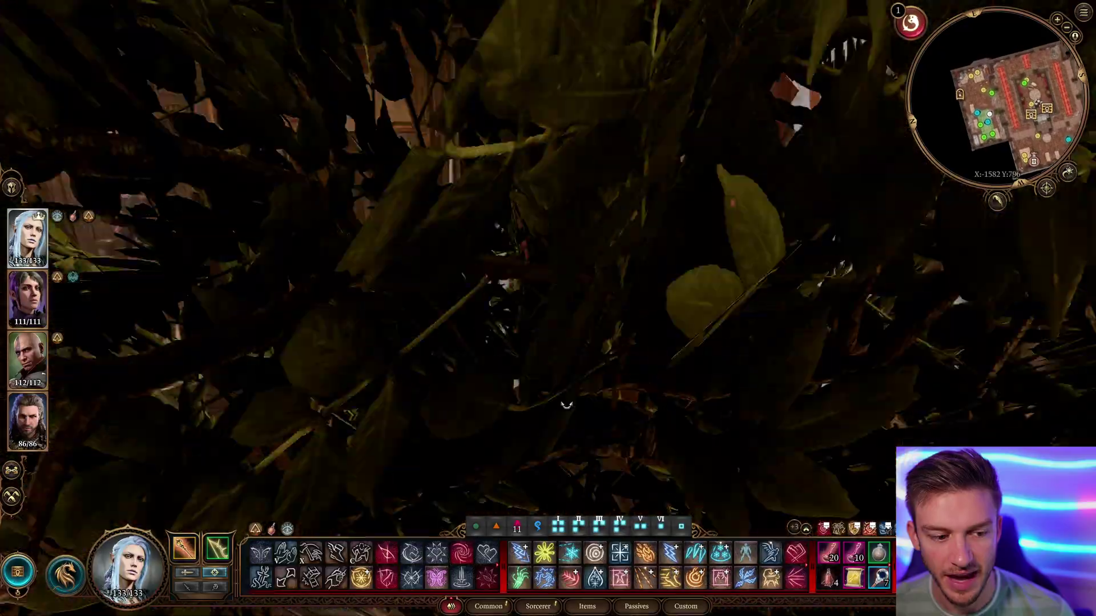
pyautogui.press('q')
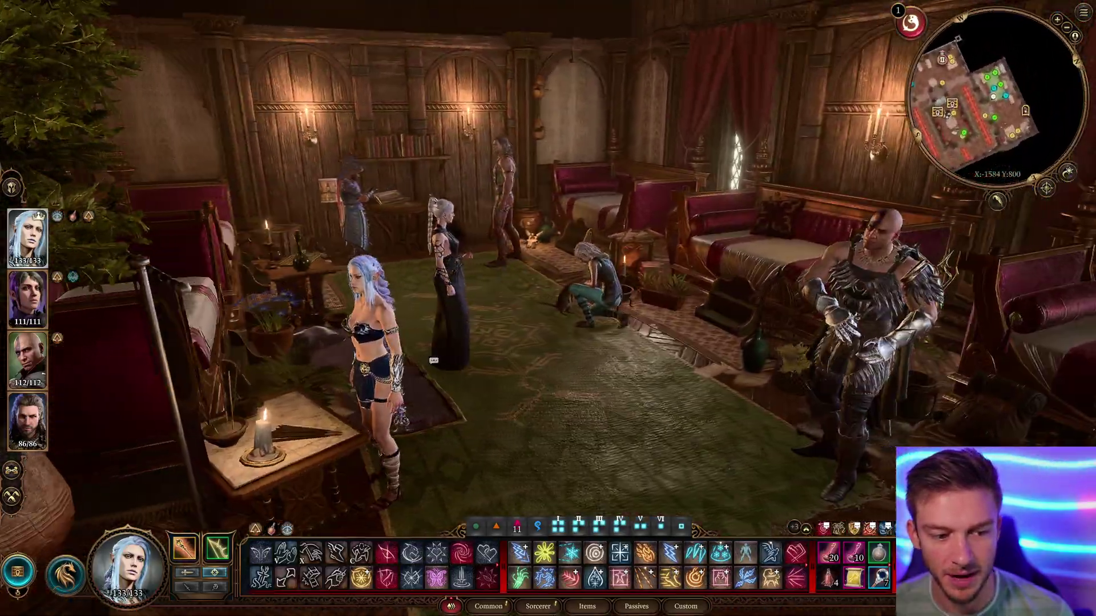
pyautogui.press('e')
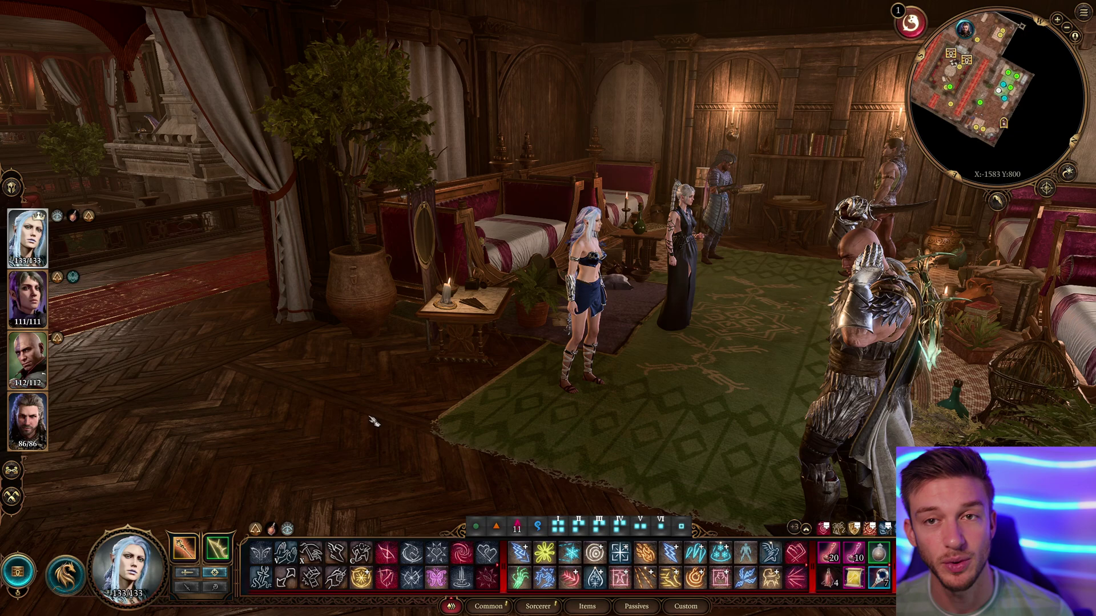